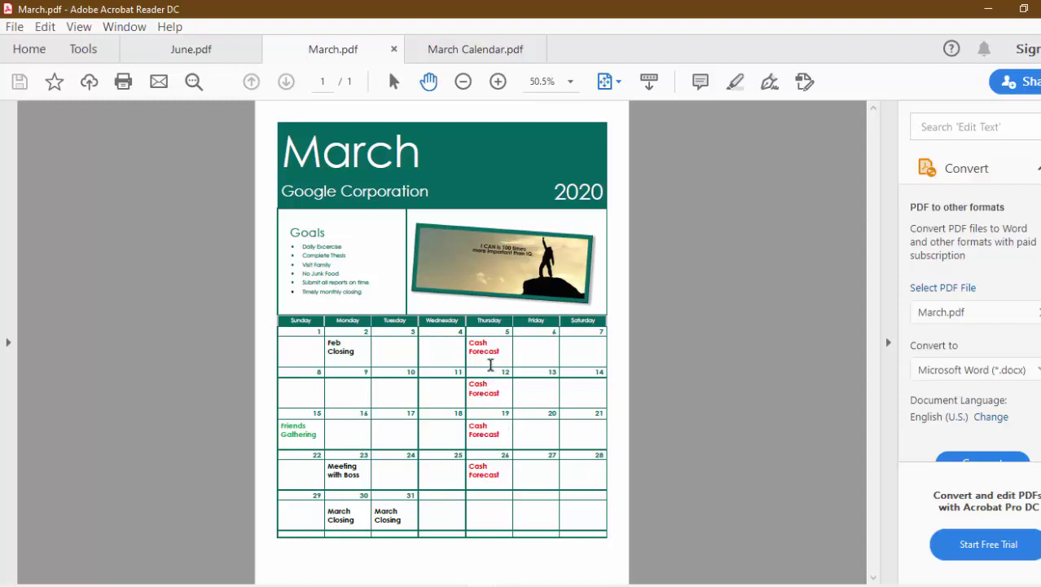
Look at the March sample, then view the June 2020 Toyota calendar in June.pdf
left_click(485, 51)
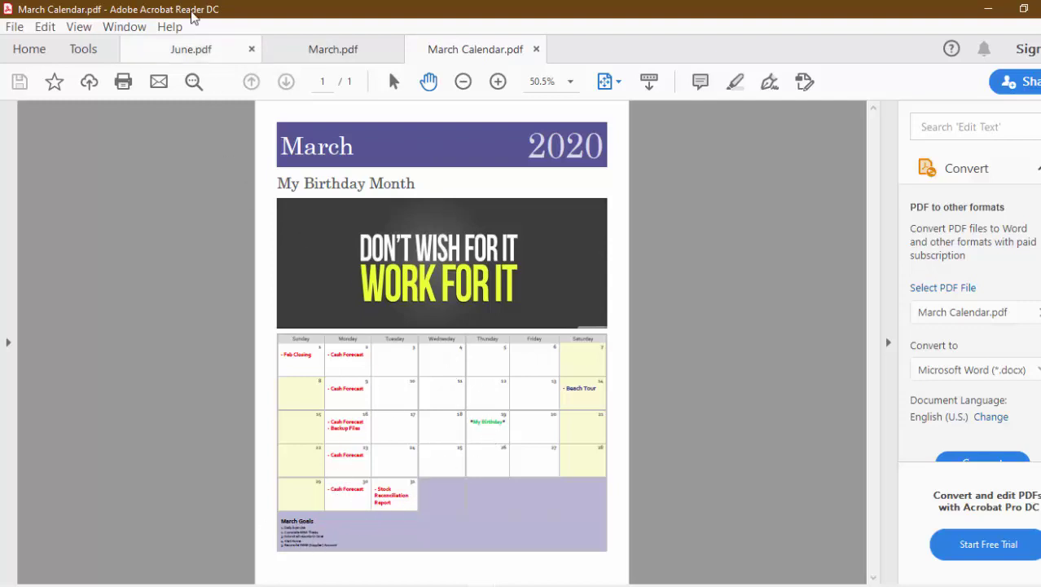
left_click(183, 51)
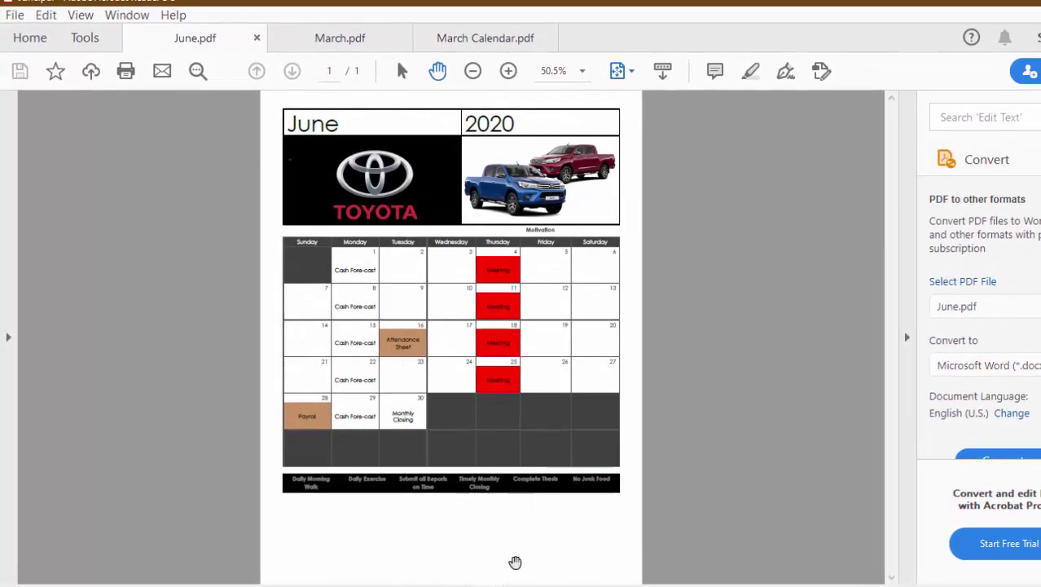
In Word's New page, search online templates for 'CALENDAR' and browse the results
left_click(524, 505)
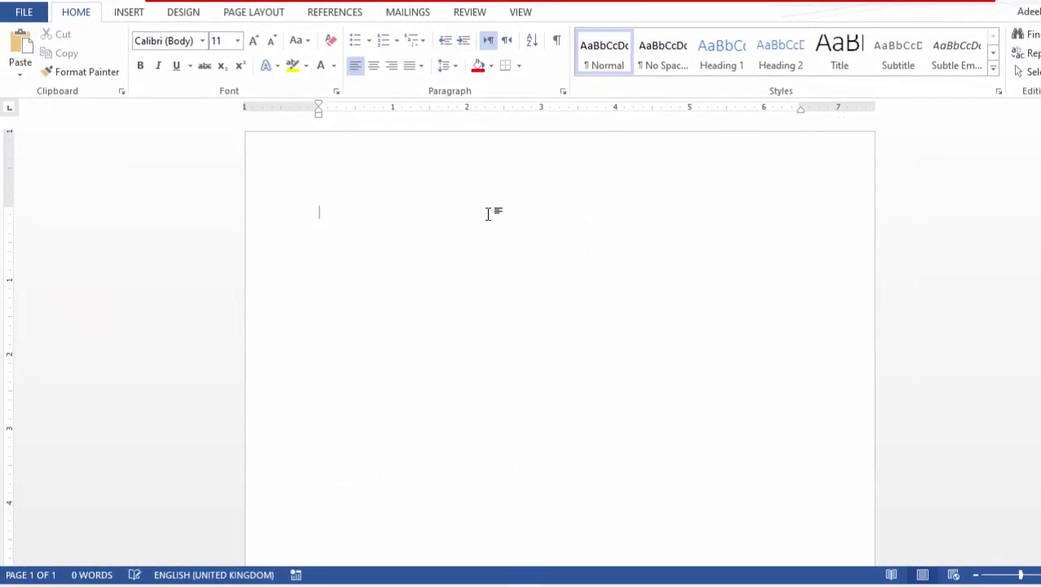
left_click(23, 13)
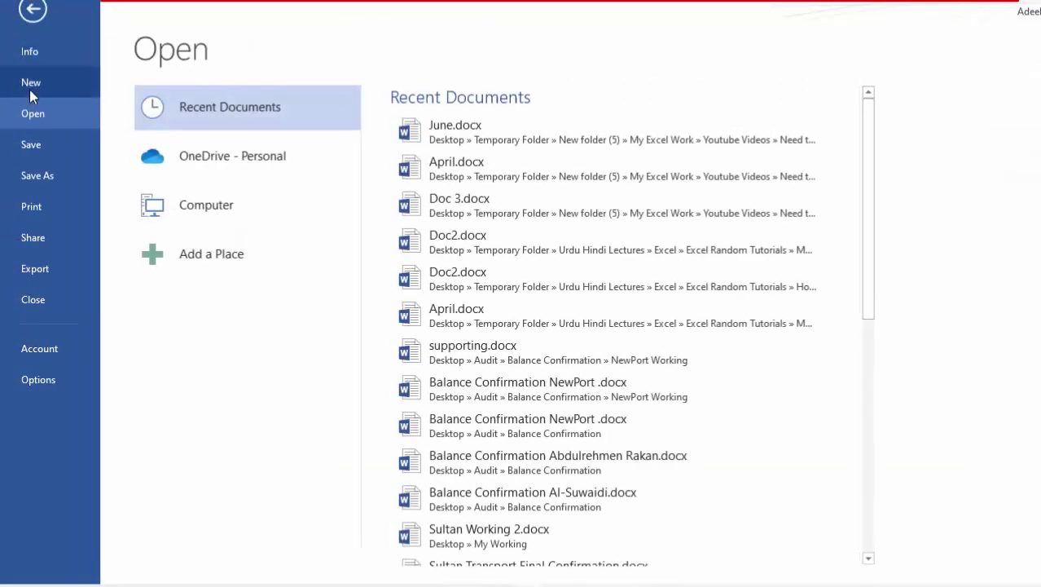
left_click(33, 84)
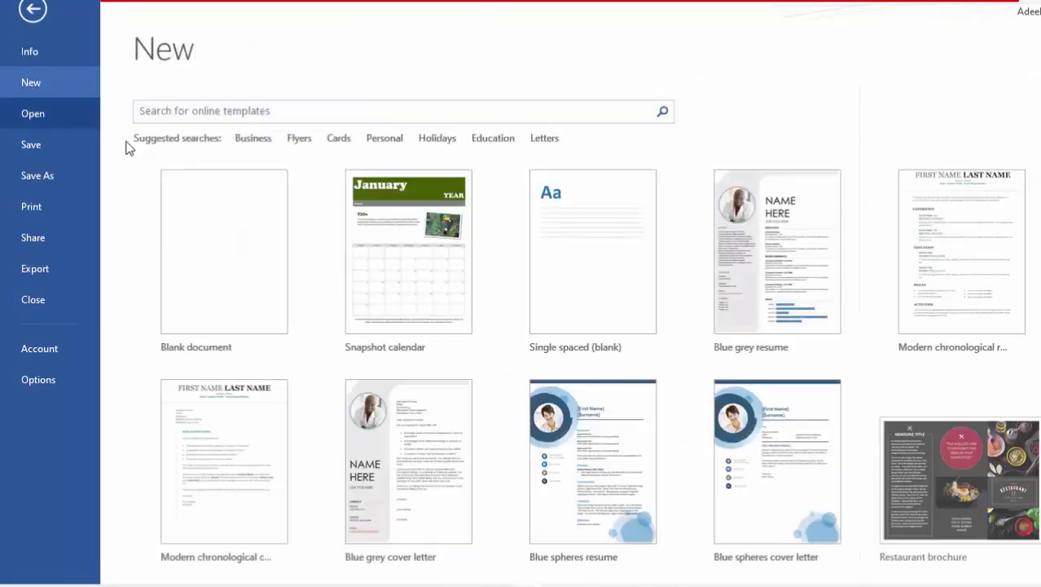
left_click(273, 117)
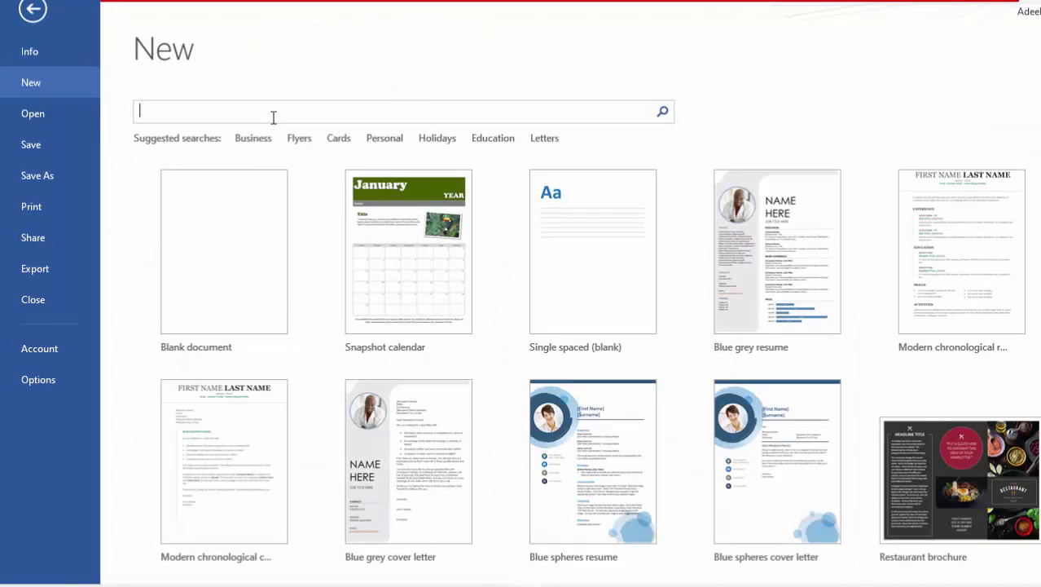
type("CALENDAR")
key("Return")
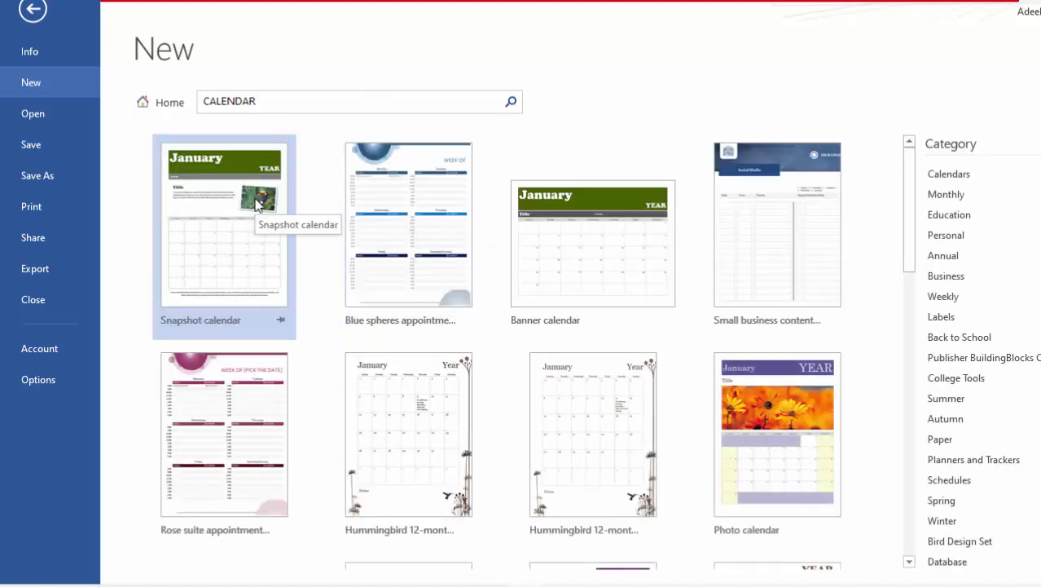
scroll(447, 242, "down", 3)
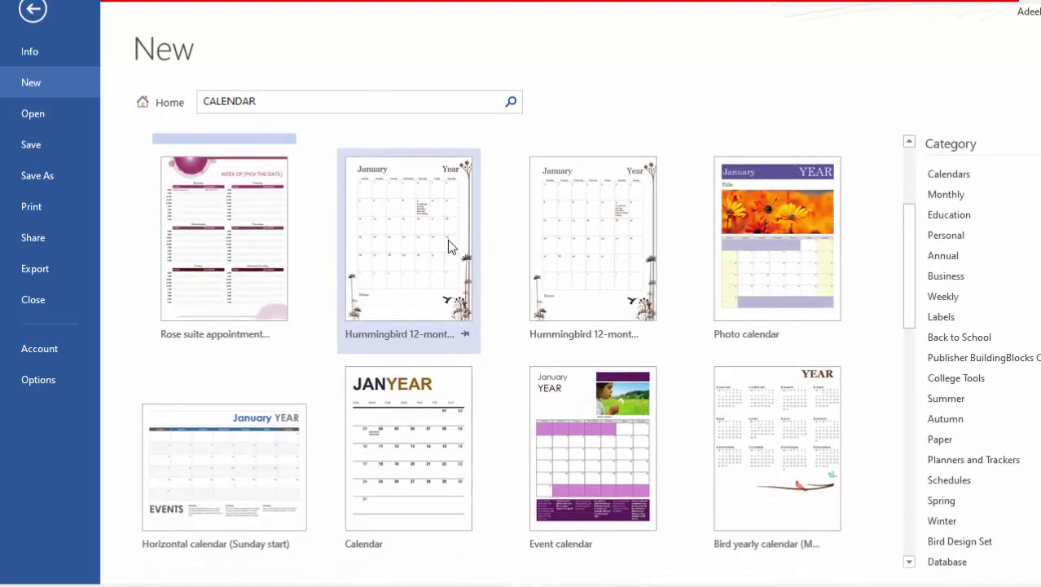
scroll(448, 246, "down", 3)
scroll(448, 247, "up", 6)
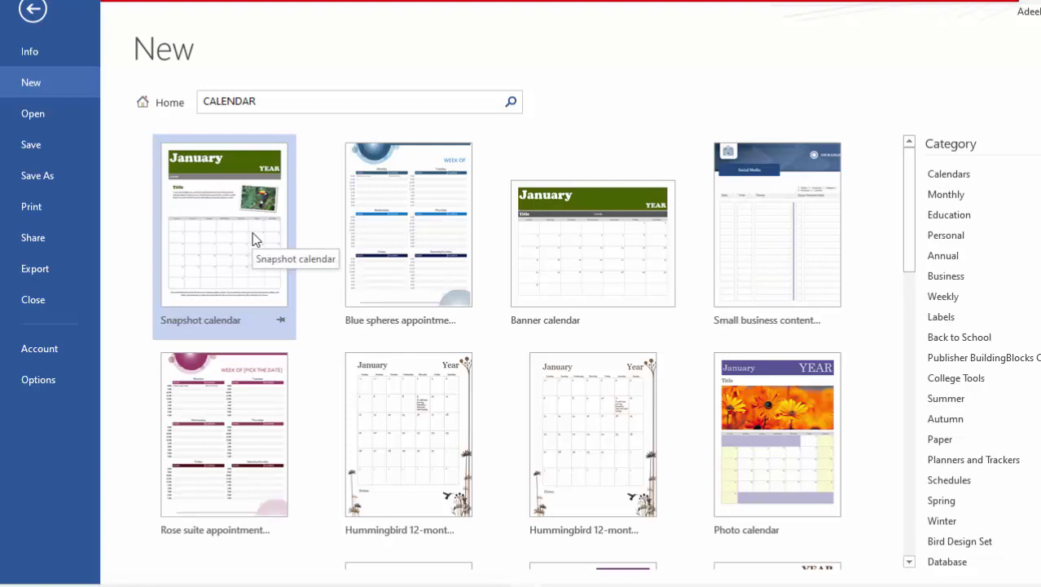
Create a Snapshot monthly calendar document set to June 2020
left_click(952, 199)
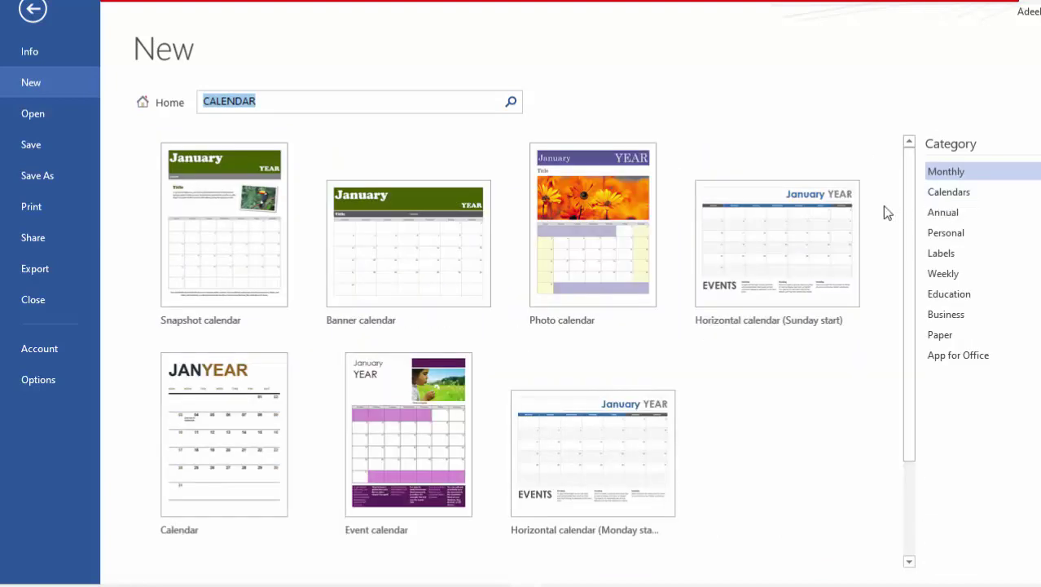
left_click(222, 208)
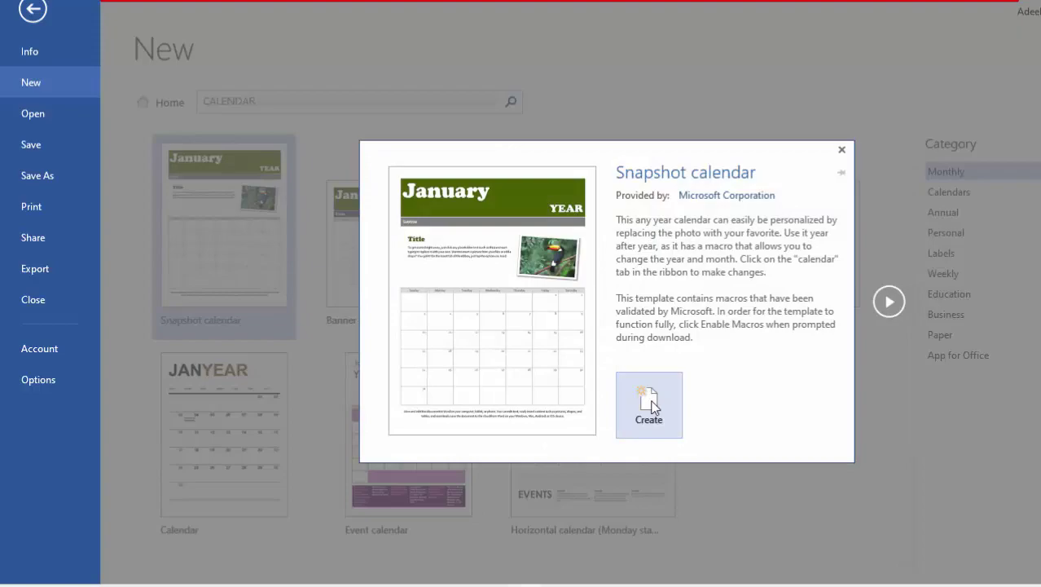
left_click(652, 406)
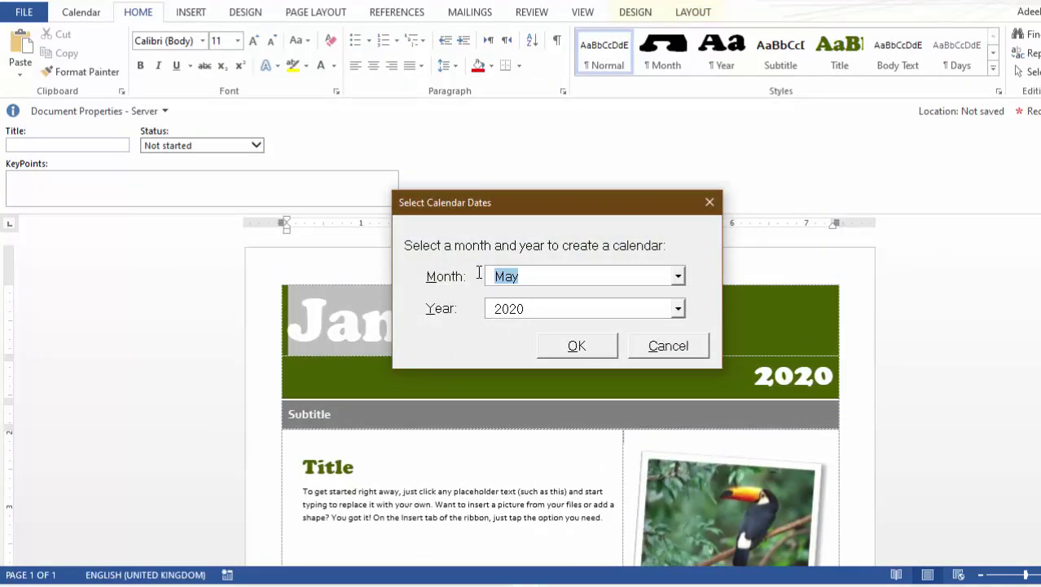
type("June")
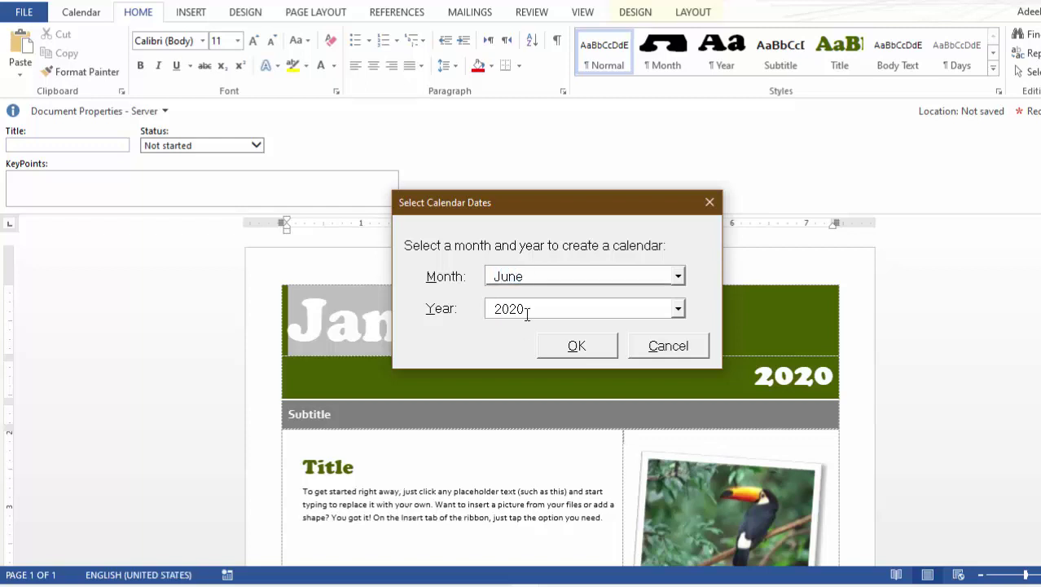
left_click(573, 349)
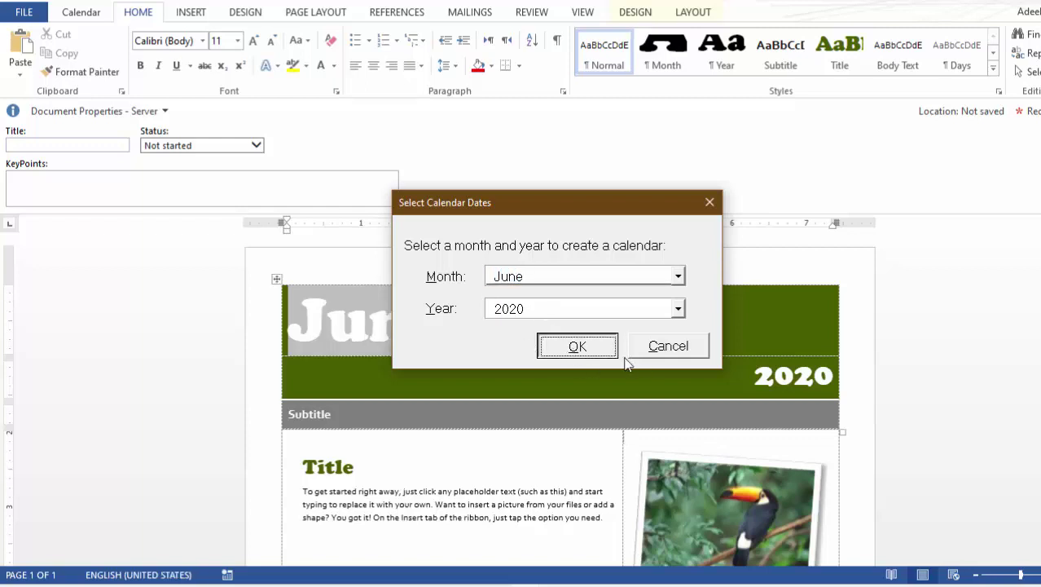
left_click(728, 351)
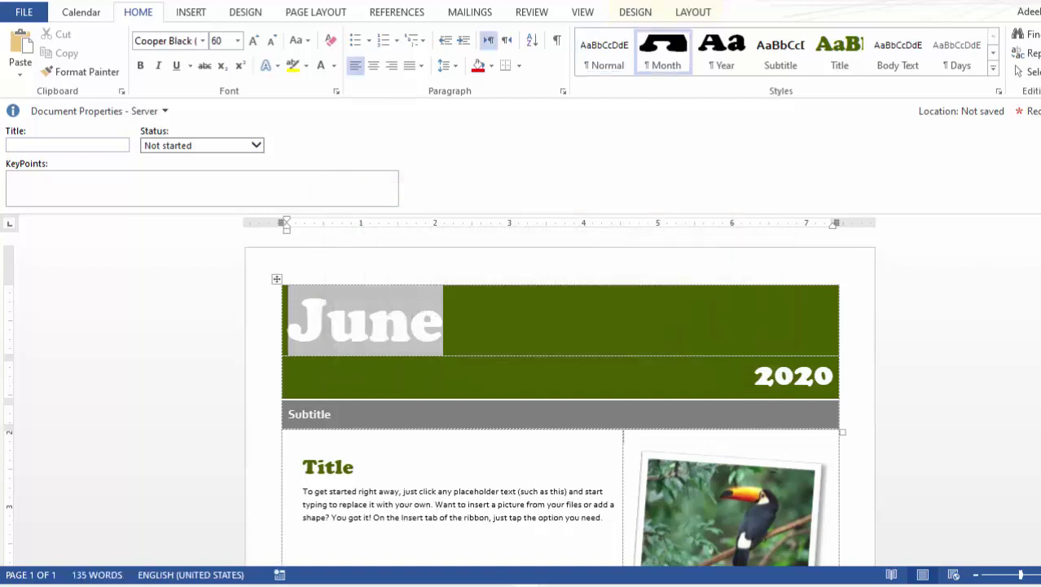
Close the Document Properties panel and look over the June heading
left_click(1036, 111)
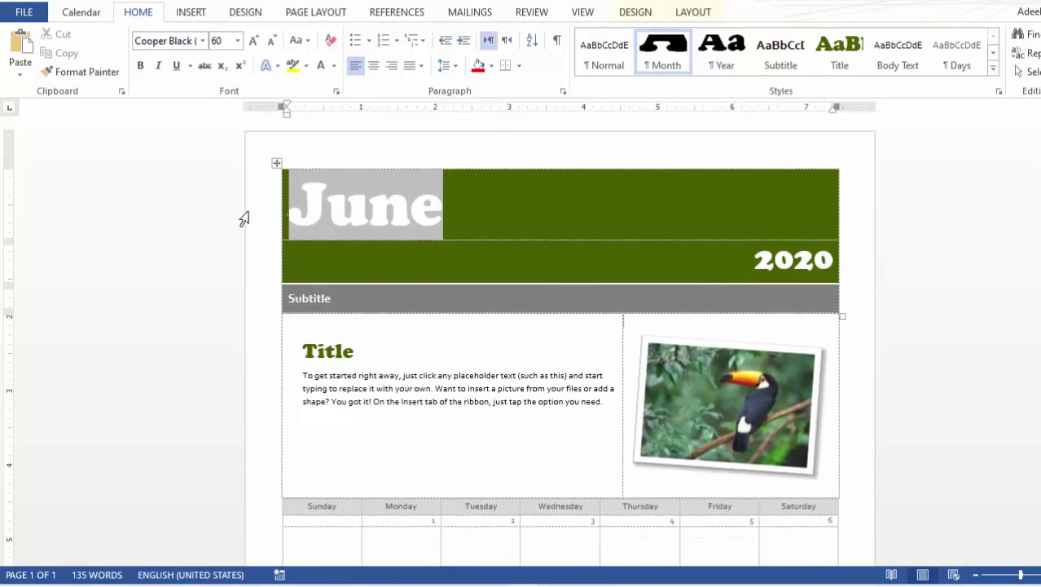
left_click(396, 236)
scroll(474, 295, "down", 5)
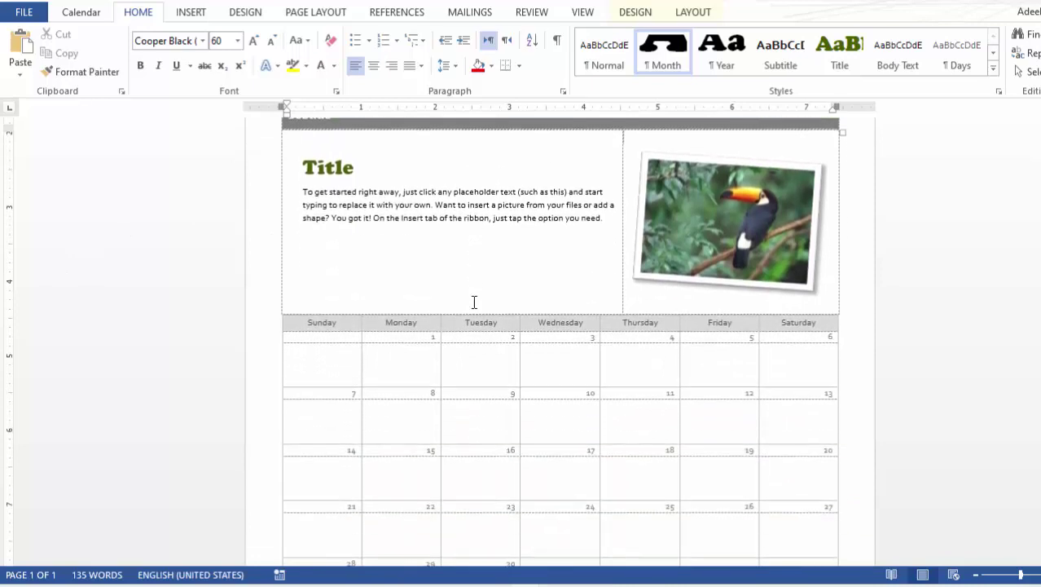
scroll(473, 301, "up", 5)
left_click(484, 214)
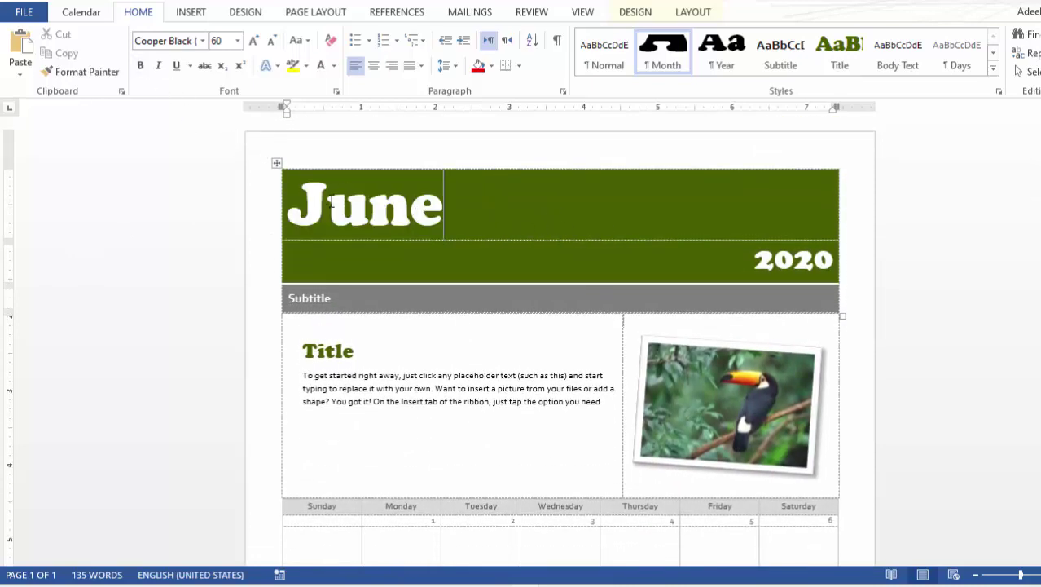
Apply the View theme from the Calendar tab's Themes list
left_click(81, 12)
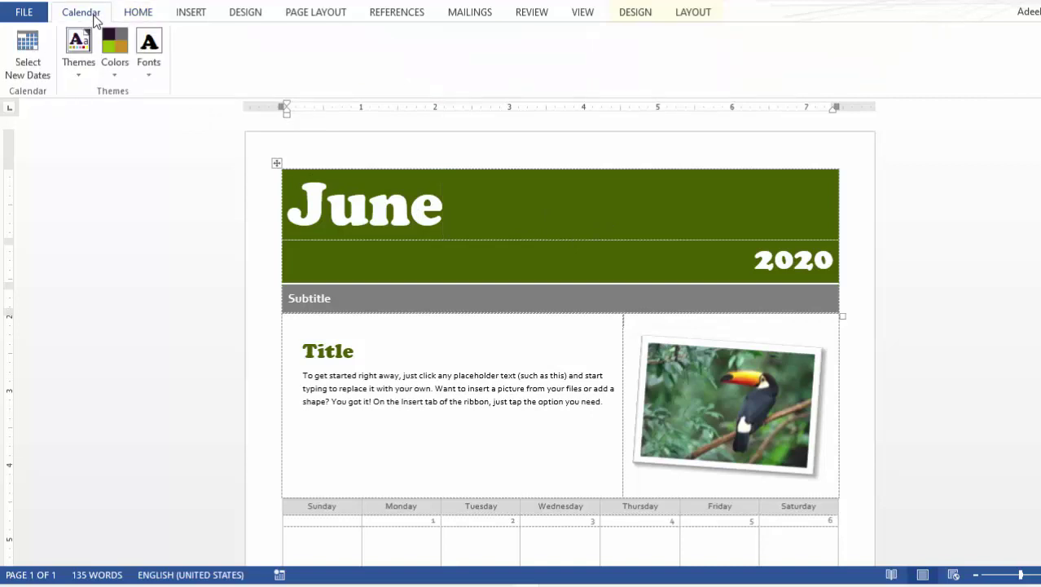
left_click(80, 70)
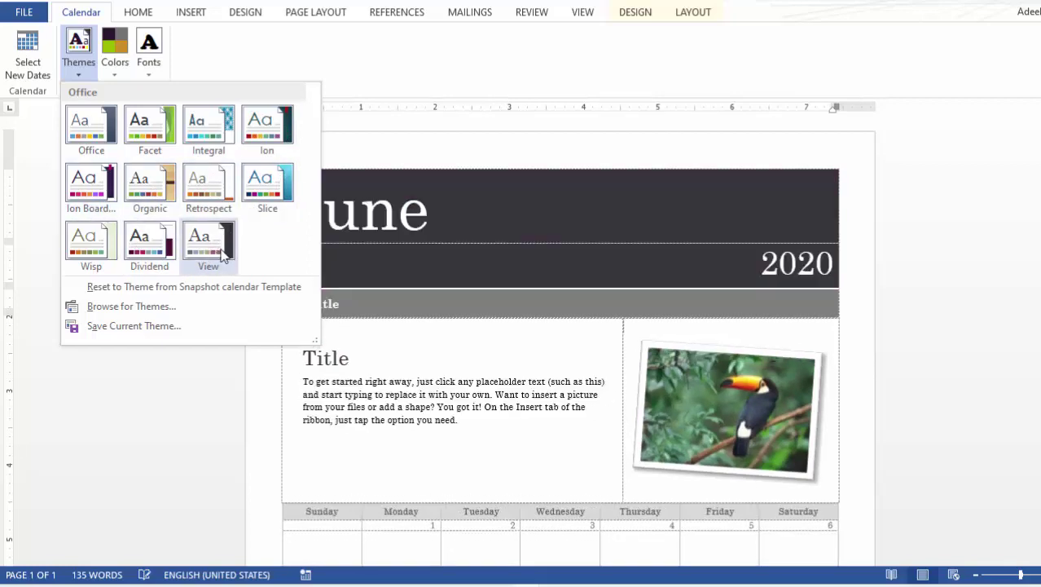
left_click(210, 238)
scroll(383, 236, "down", 3)
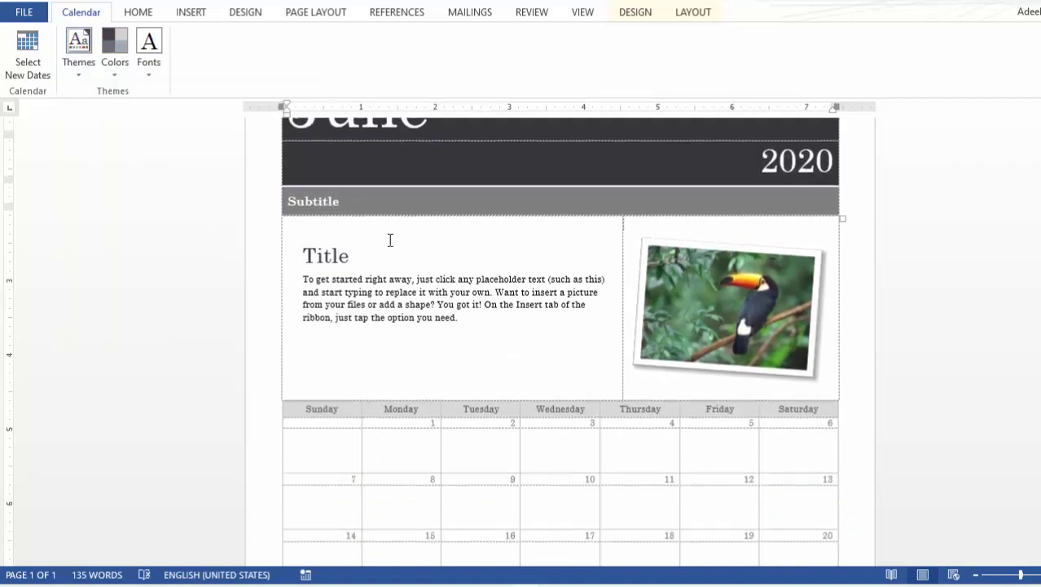
Replace the subtitle with 'TOYOTA Corp.' and the title with 'Goals'
left_click(352, 192)
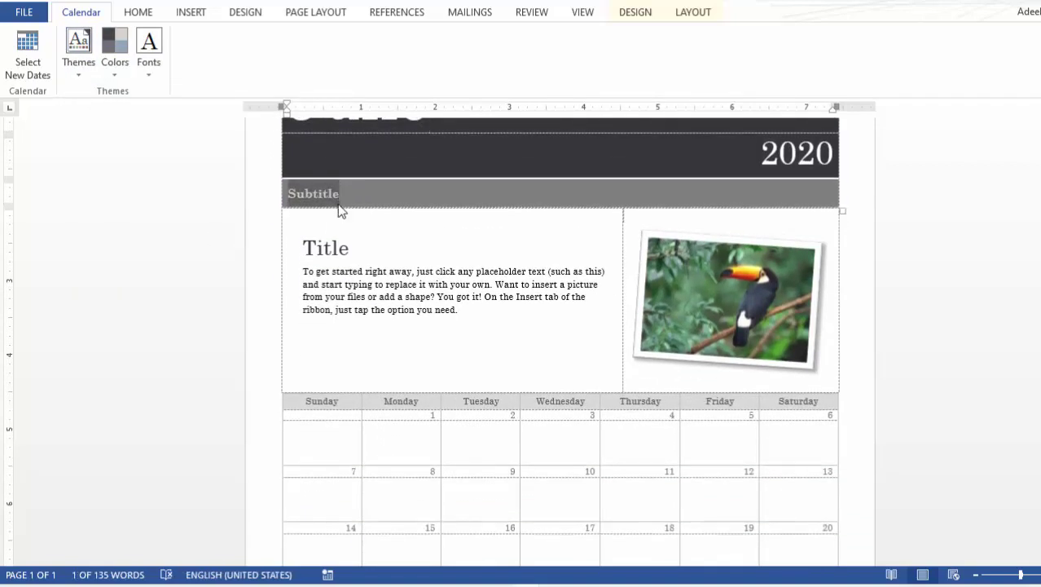
type("TOYOTA")
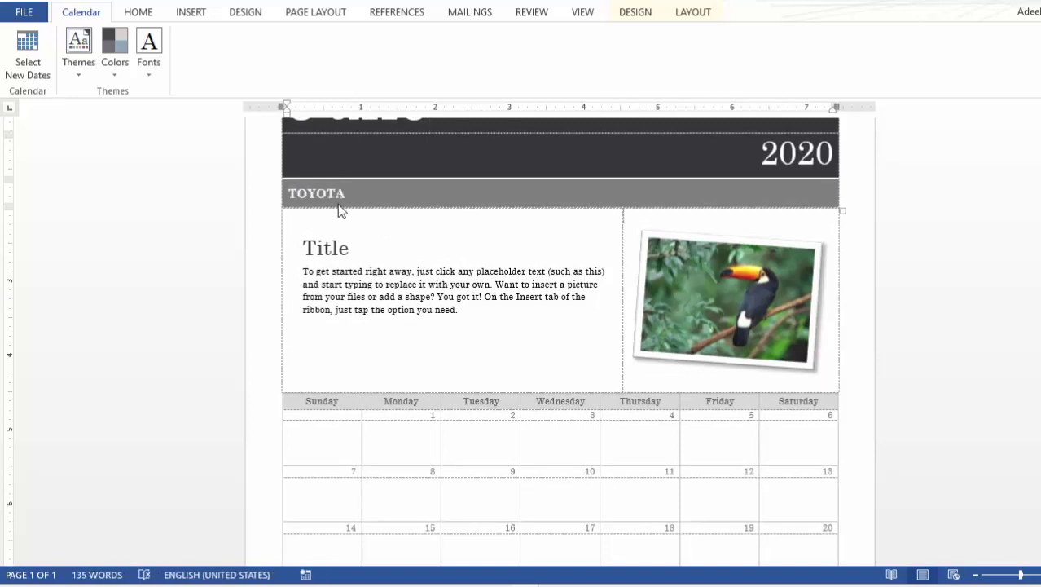
type("rp.")
left_click(303, 246)
type("Goa")
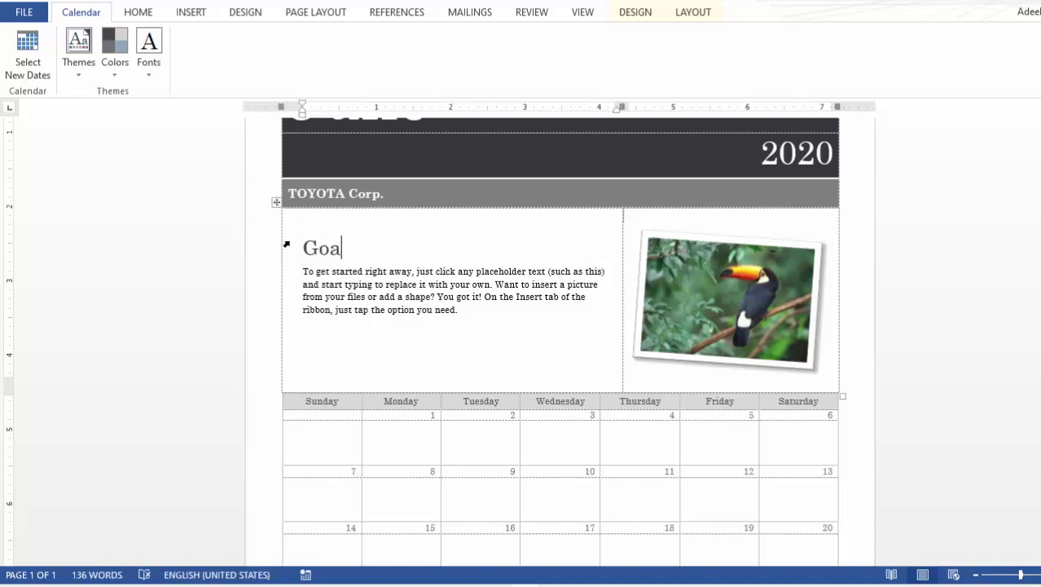
type("ls")
Bullet the goals: Daily Exercise, Daily Morning Walk, Complete Thesis, Submit reports on Time, No Junk Food
left_click(466, 311)
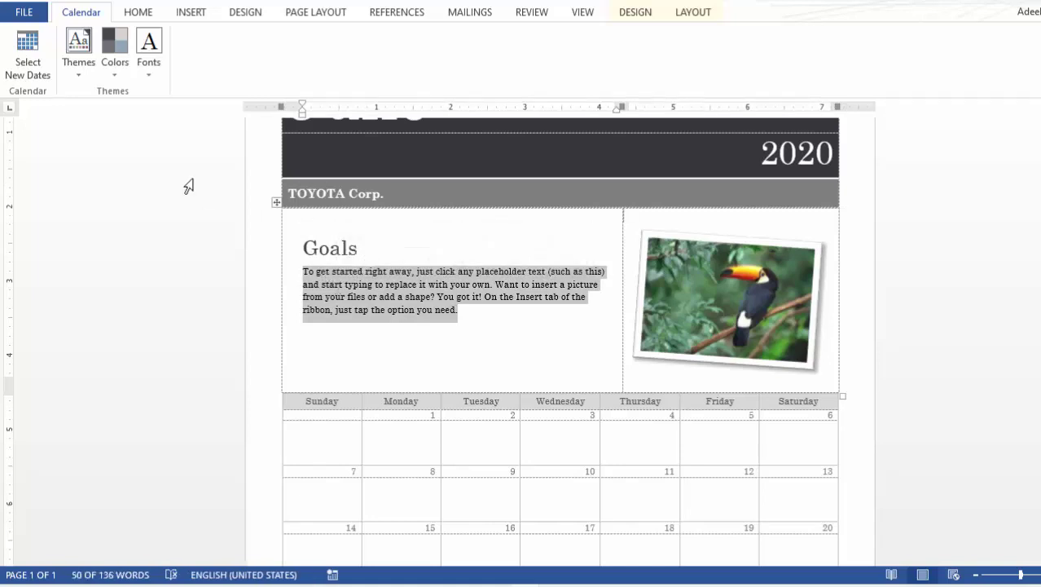
left_click(140, 11)
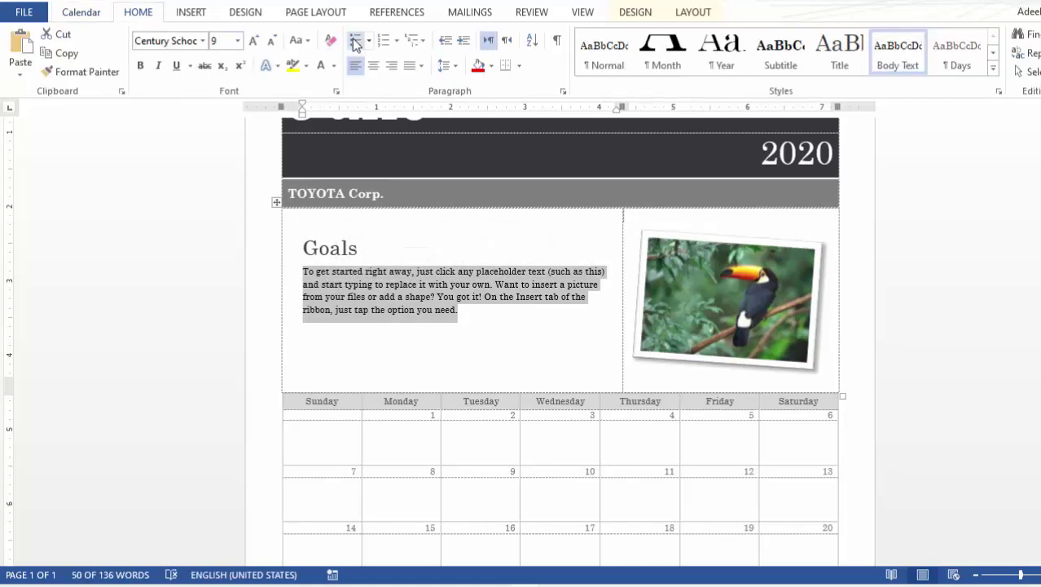
left_click(355, 41)
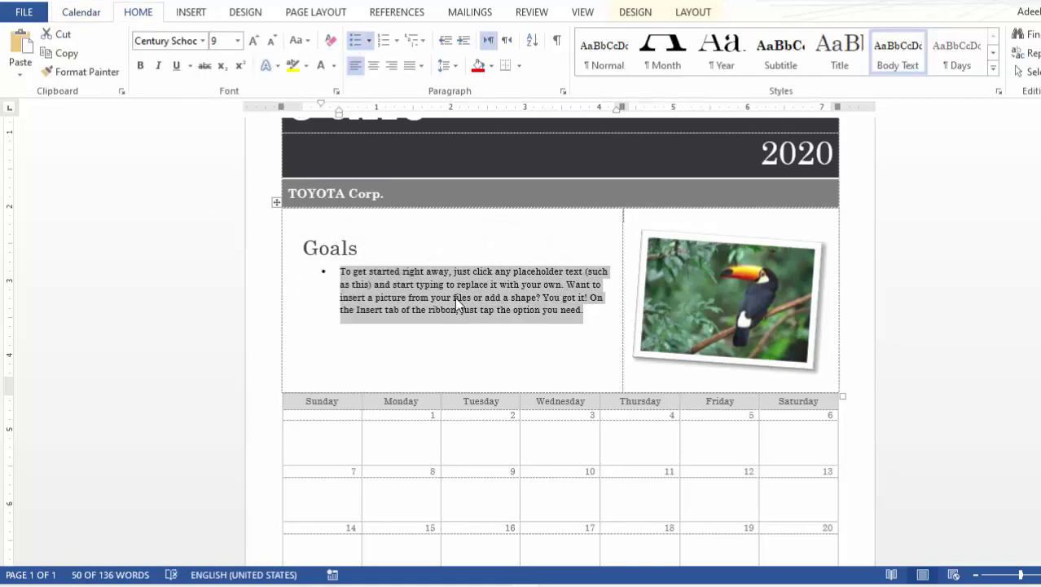
type("Daily Exercise")
key("Return")
type("Daily Morning Walk")
key("Return")
type("Complete Thesis")
key("Return")
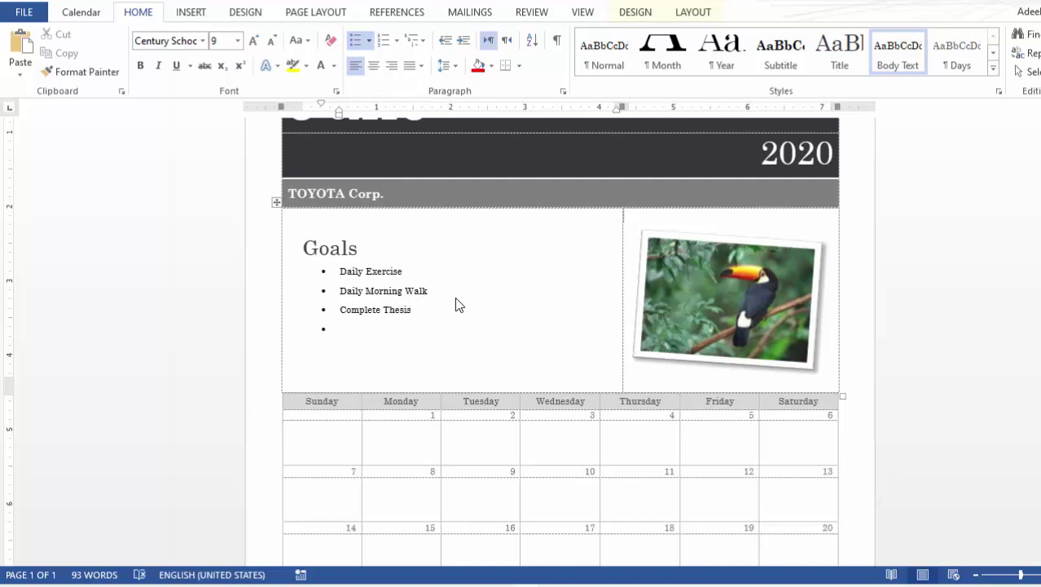
type("Submit reports on Time")
key("Return")
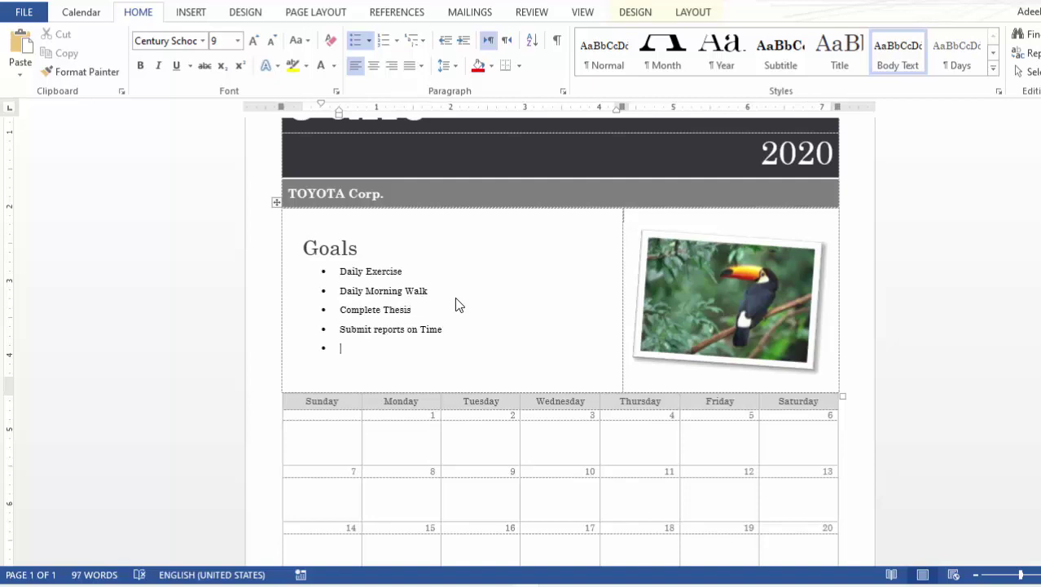
type("No Junk Food")
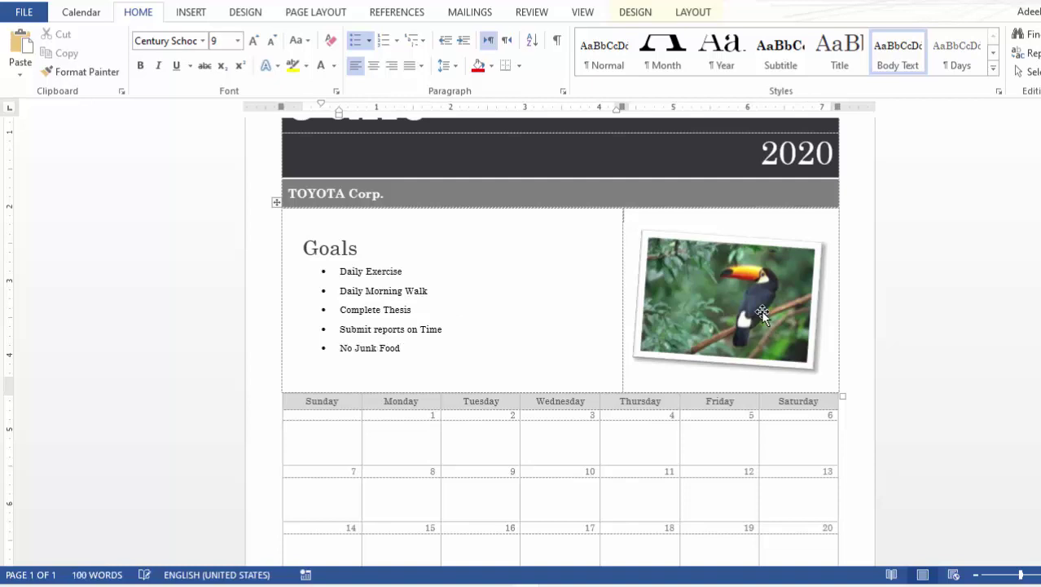
Change the toucan picture to the red Toyota pickup truck photo from a file
left_click(759, 311)
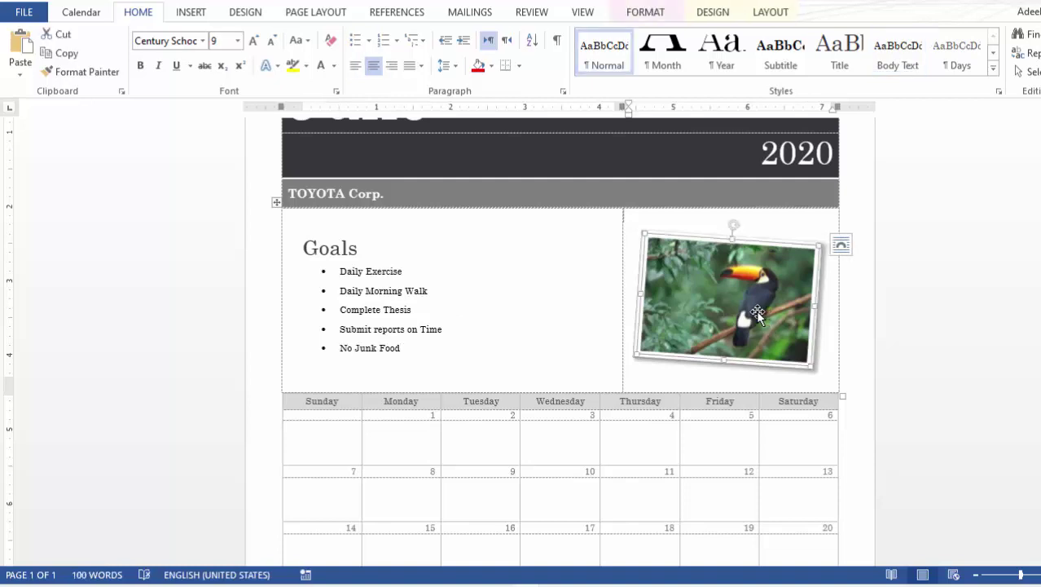
right_click(671, 288)
left_click(662, 287)
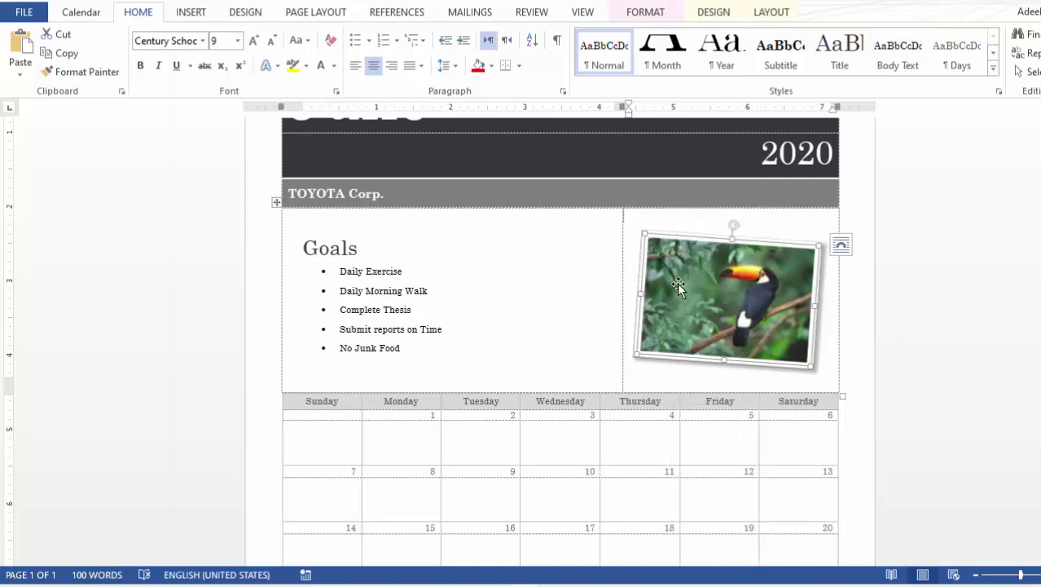
right_click(679, 277)
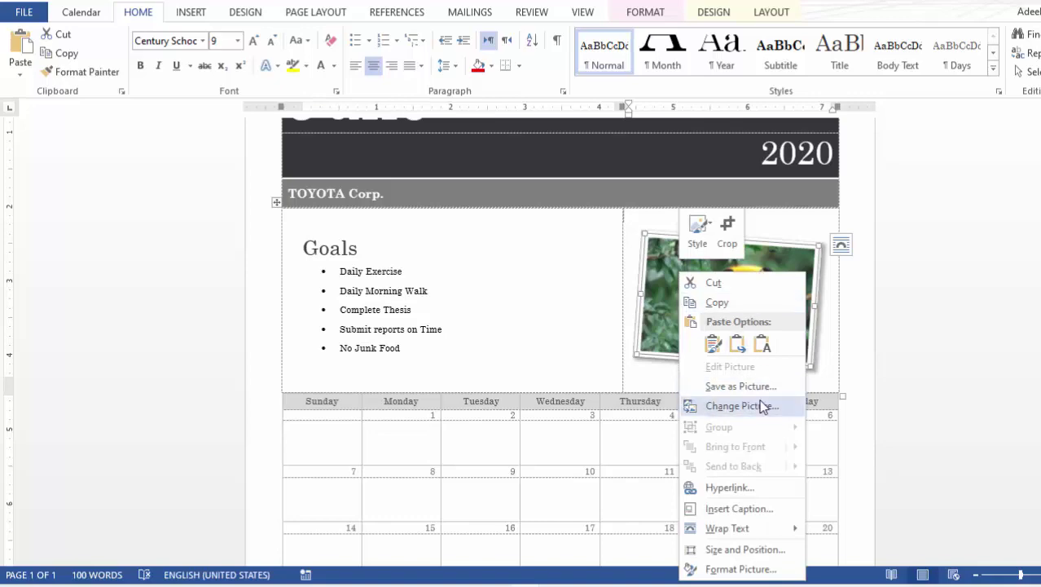
left_click(759, 405)
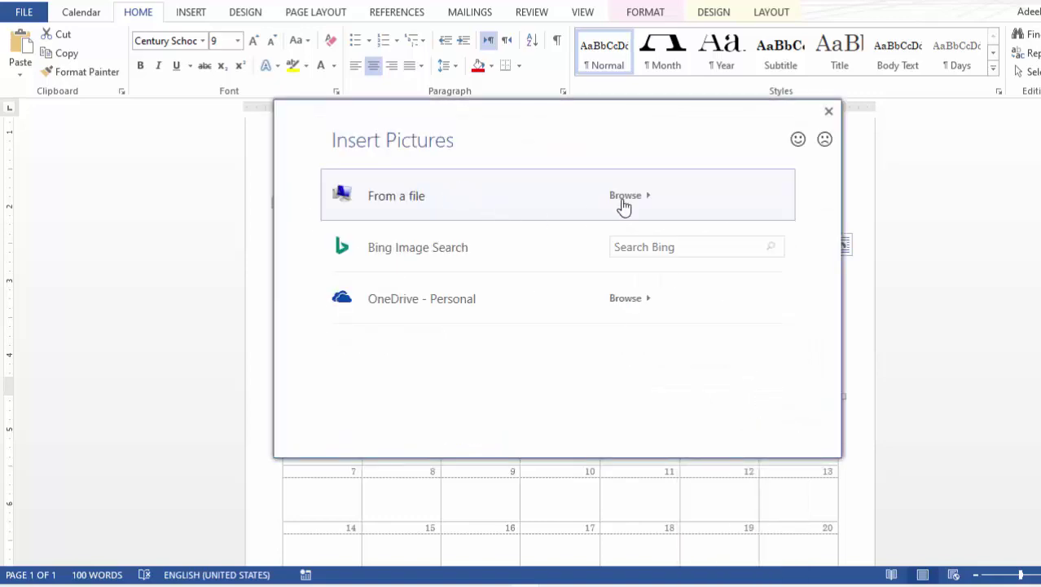
left_click(627, 203)
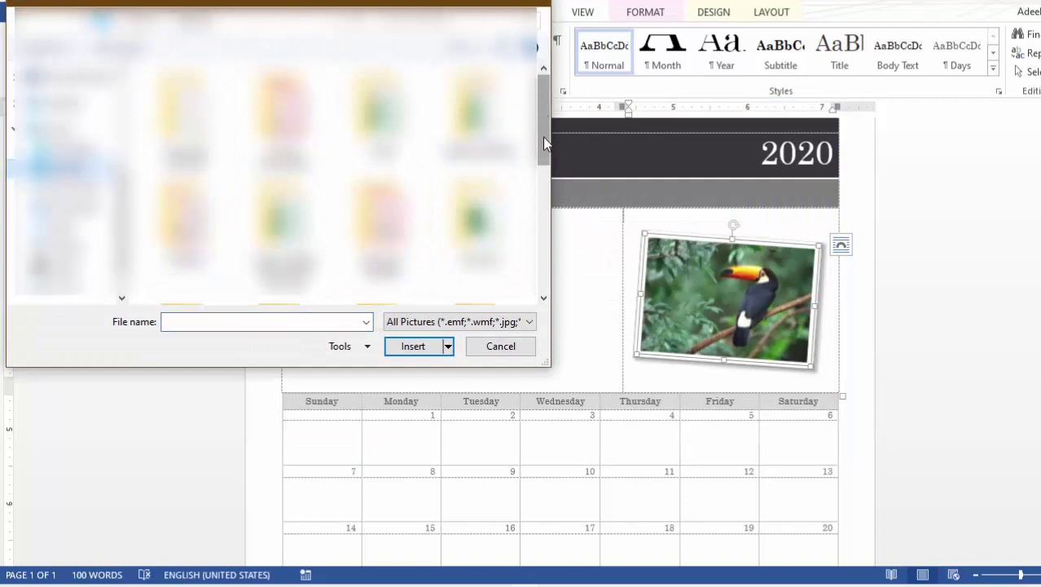
scroll(532, 297, "down", 5)
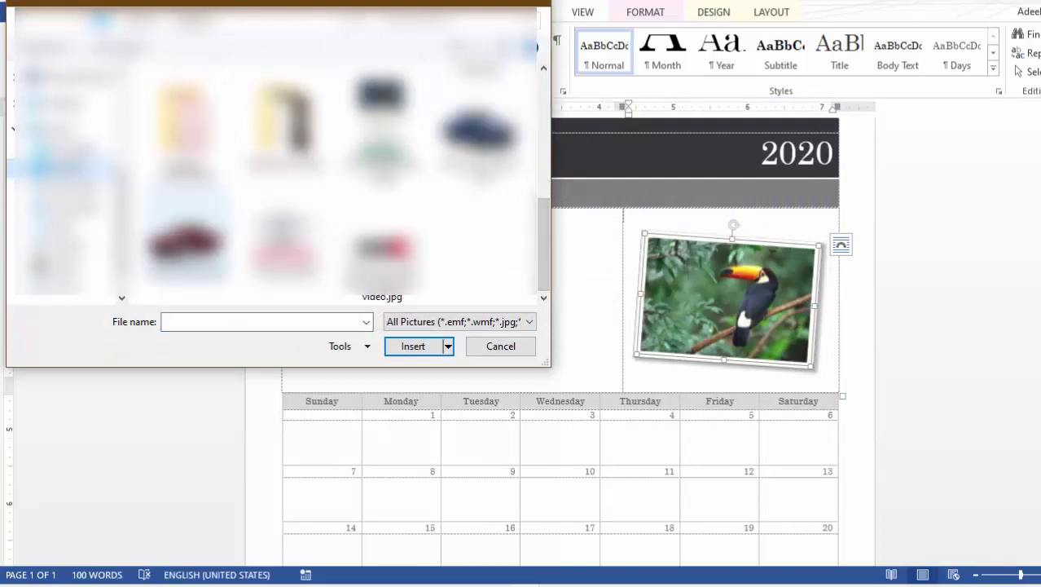
double_click(186, 243)
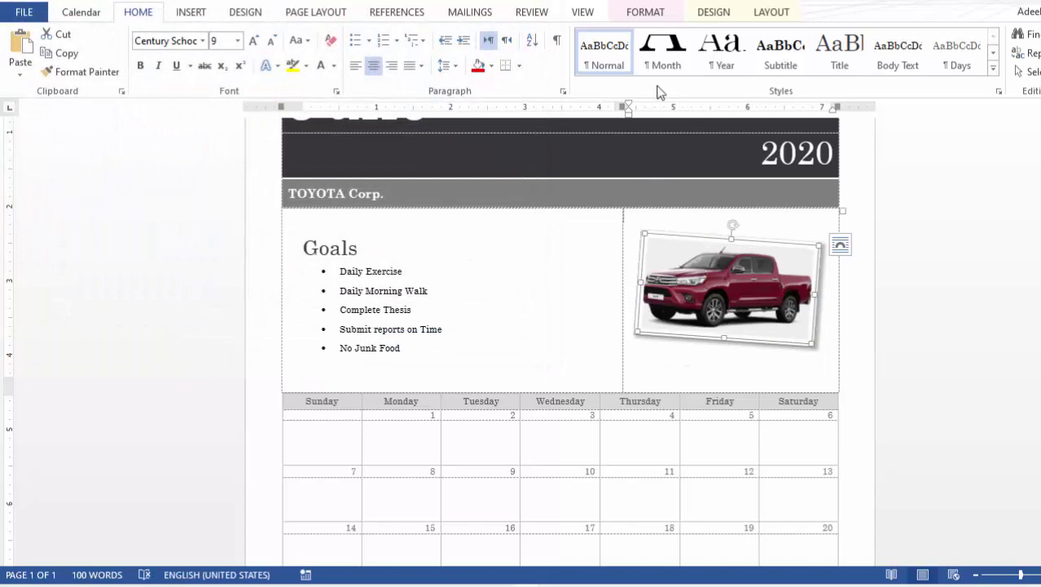
Set the truck photo's Picture Border to No Outline and nudge it in its cell
left_click(709, 16)
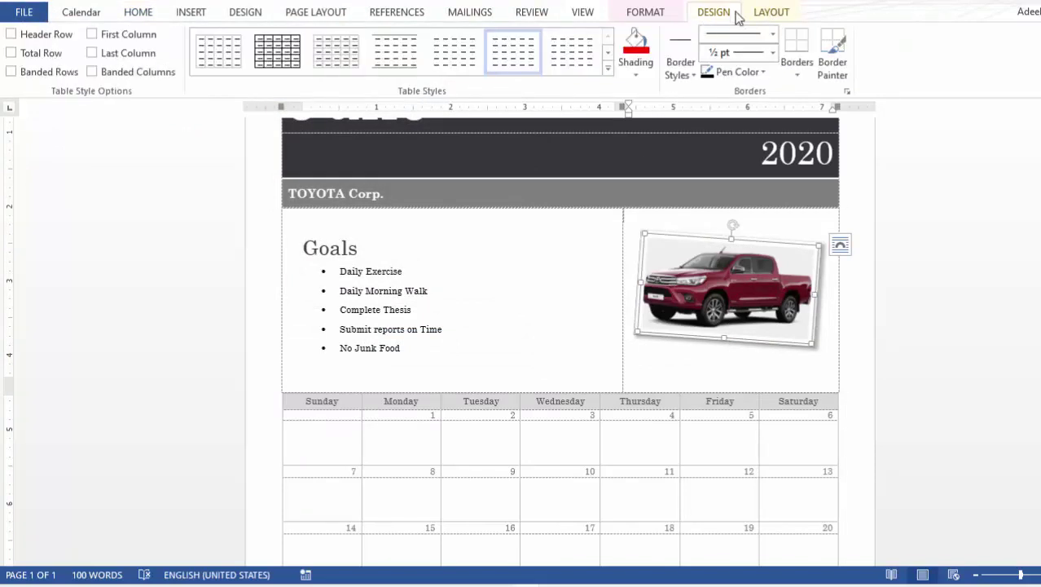
left_click(657, 15)
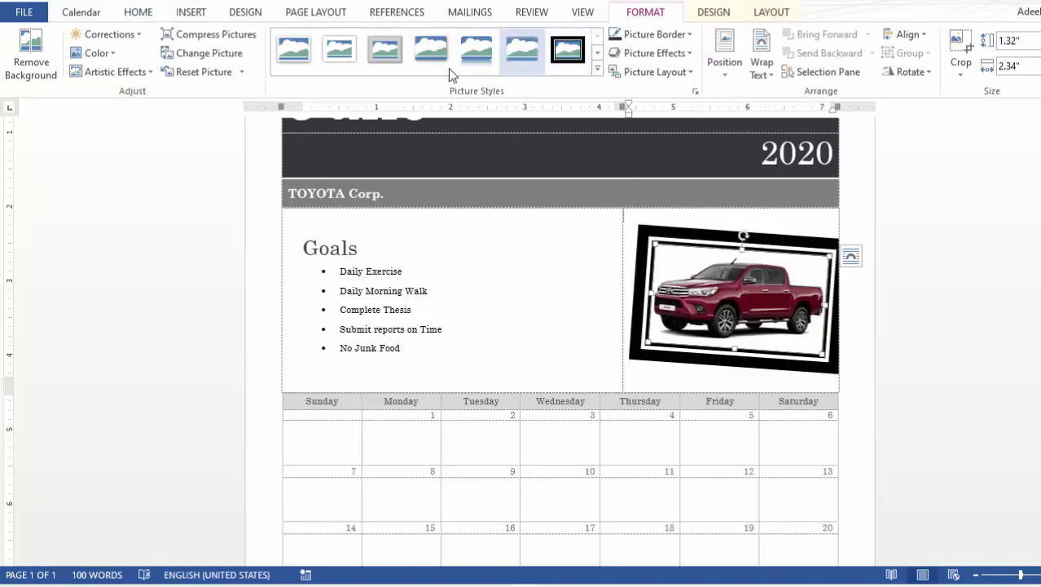
left_click(688, 36)
left_click(666, 187)
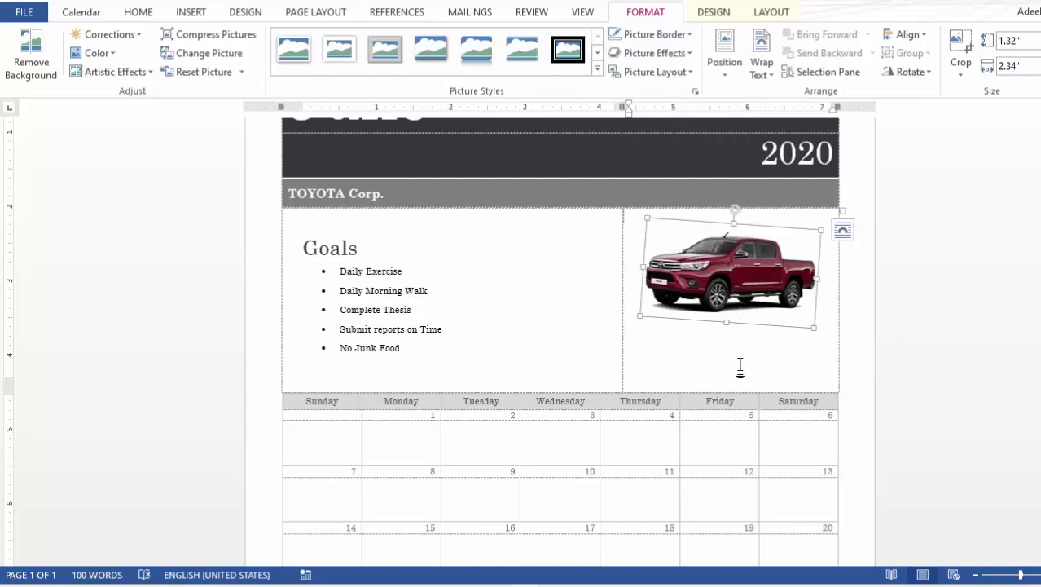
left_click_drag(722, 295, 719, 319)
Narrow the Goals column and enlarge the truck photo into the wider cell
left_click_drag(622, 295, 467, 310)
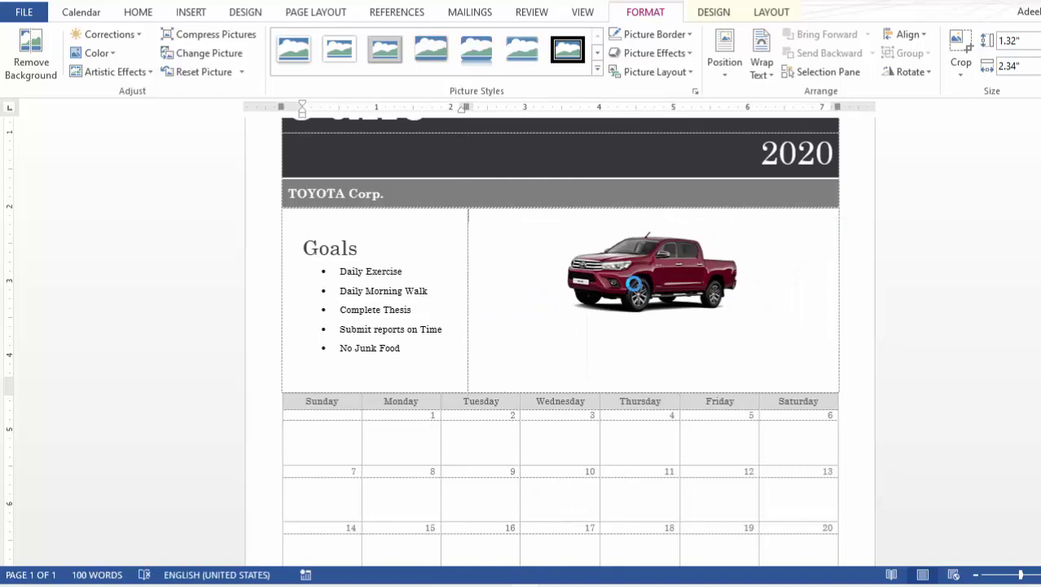
left_click(639, 281)
left_click_drag(735, 324, 828, 382)
left_click(542, 336)
scroll(546, 342, "down", 1)
scroll(554, 340, "down", 1)
scroll(555, 340, "down", 2)
scroll(555, 340, "down", 1)
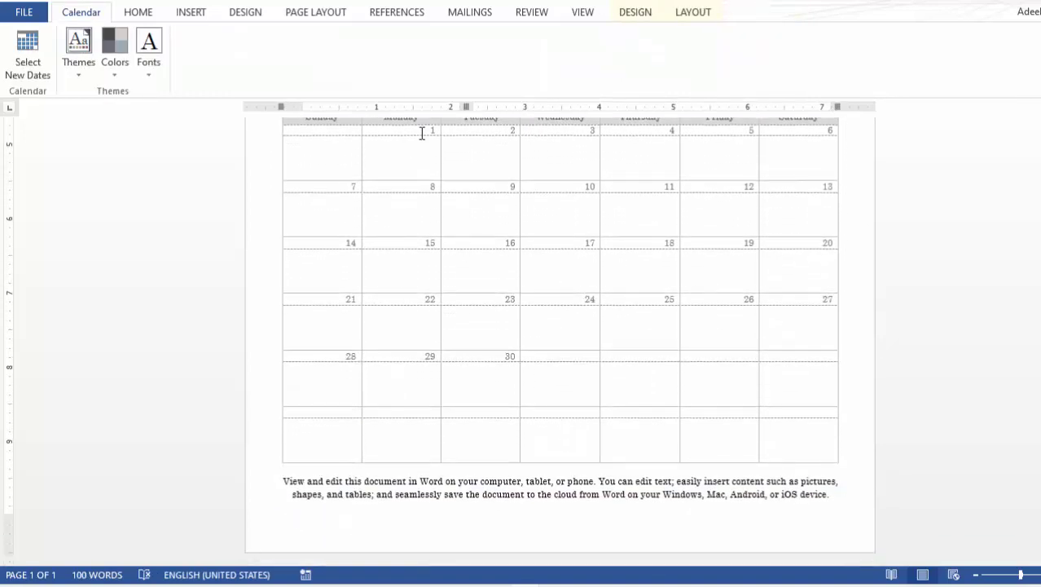
Select all the date rows and set their font size to 14
left_click_drag(423, 132, 803, 128)
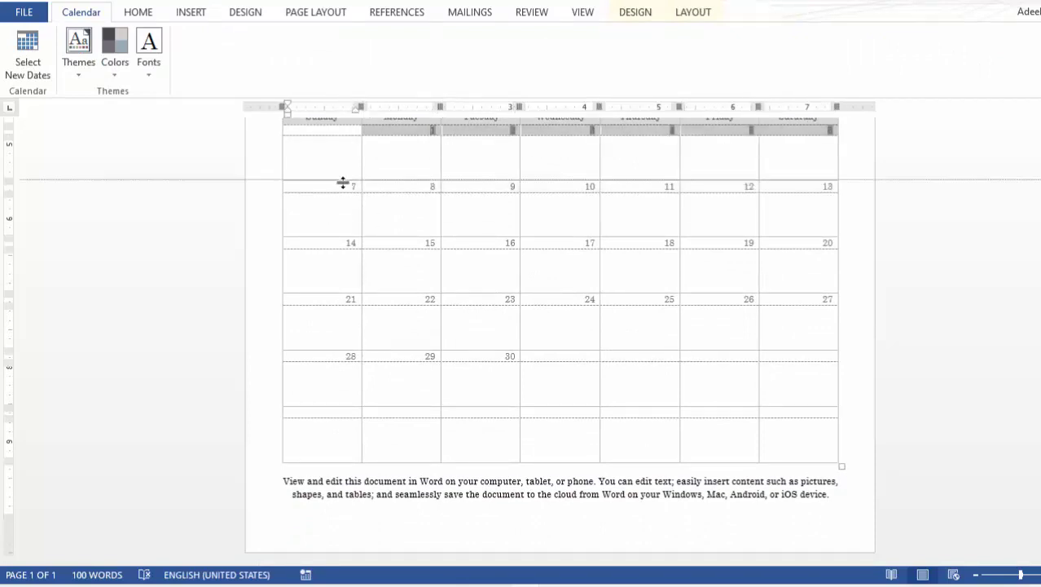
mouse_move(341, 186)
left_mouse_down()
mouse_move(750, 243)
mouse_move(809, 351)
left_mouse_up()
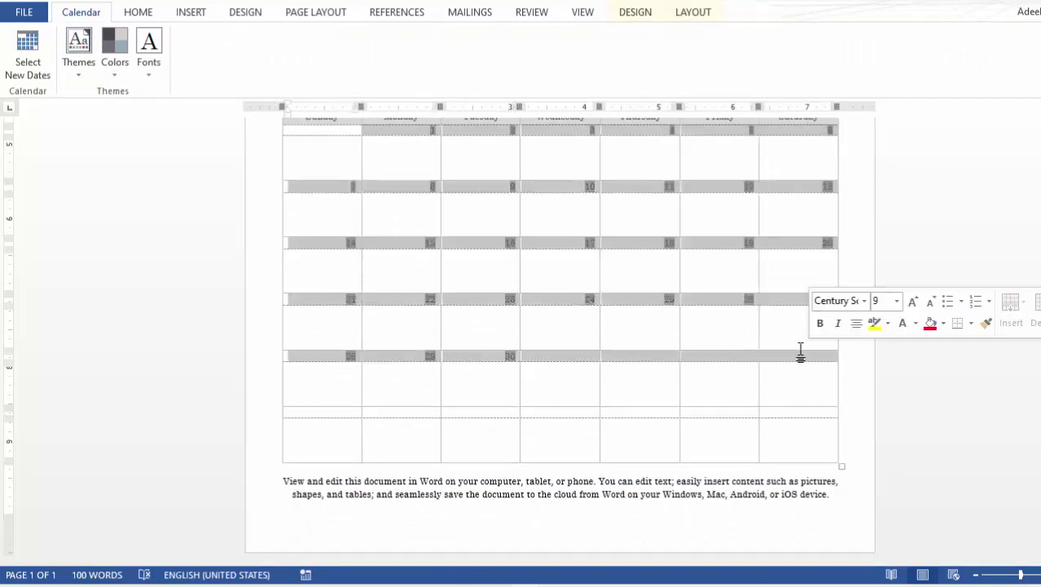
scroll(646, 289, "up", 3)
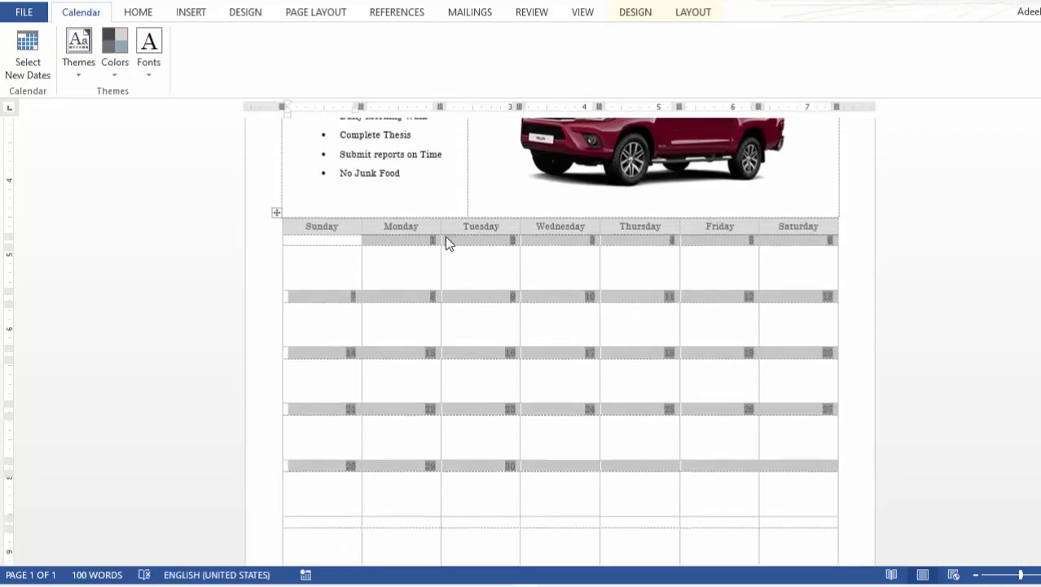
left_click(138, 11)
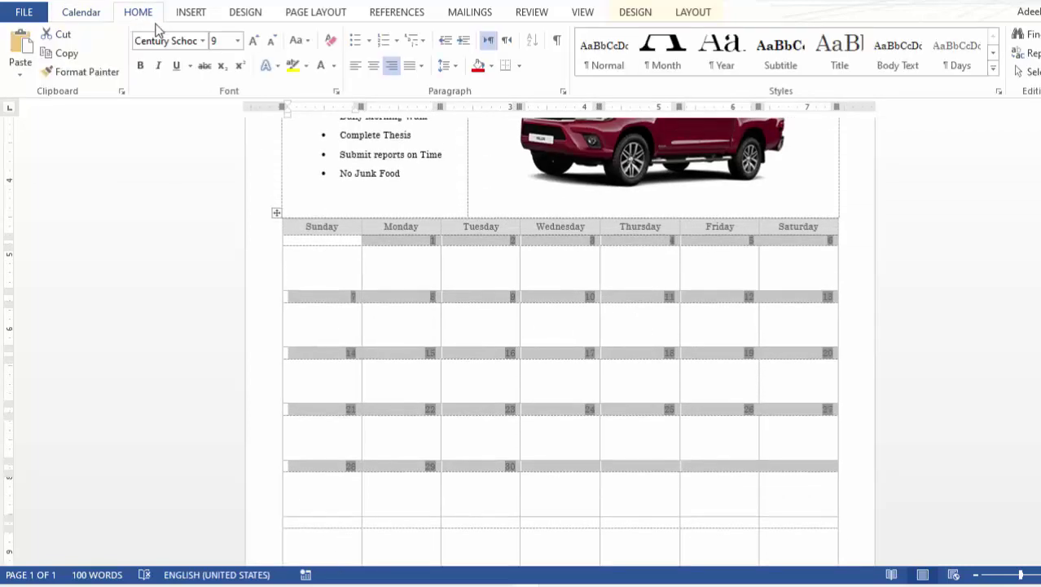
left_click(254, 40)
left_click(254, 41)
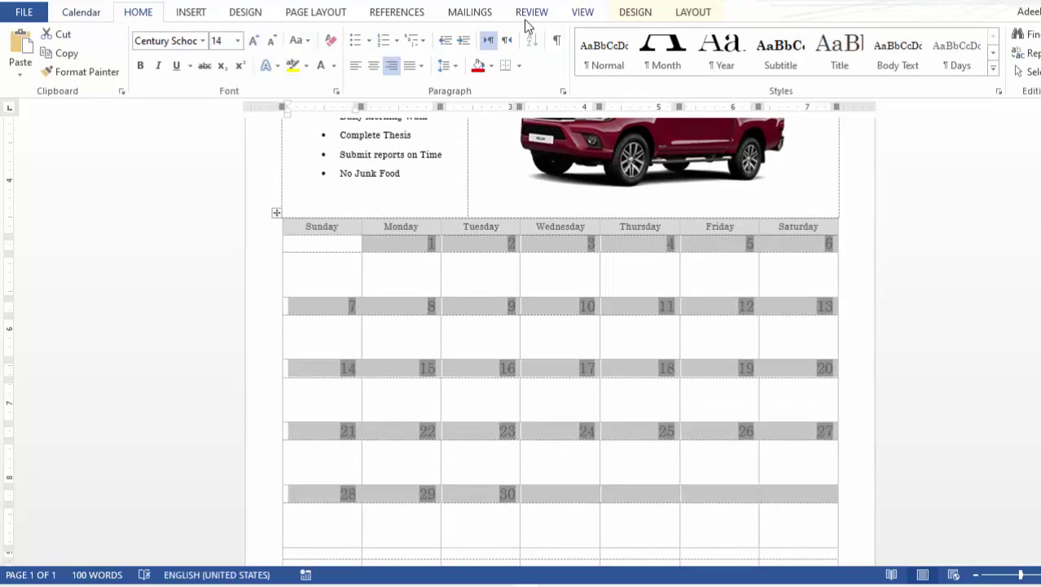
Shade the date rows dark and make the date numbers white
left_click(634, 11)
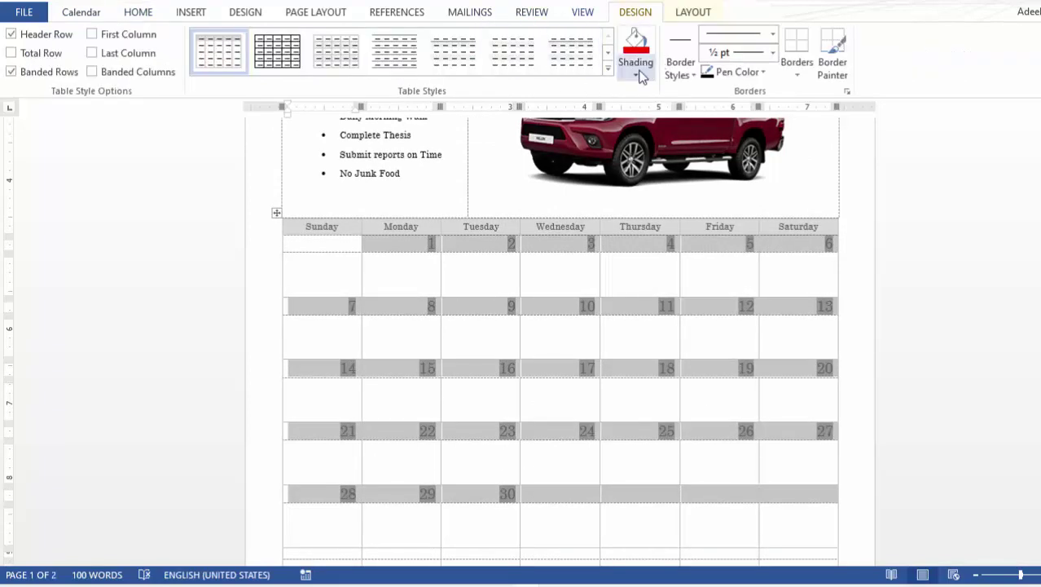
left_click(640, 75)
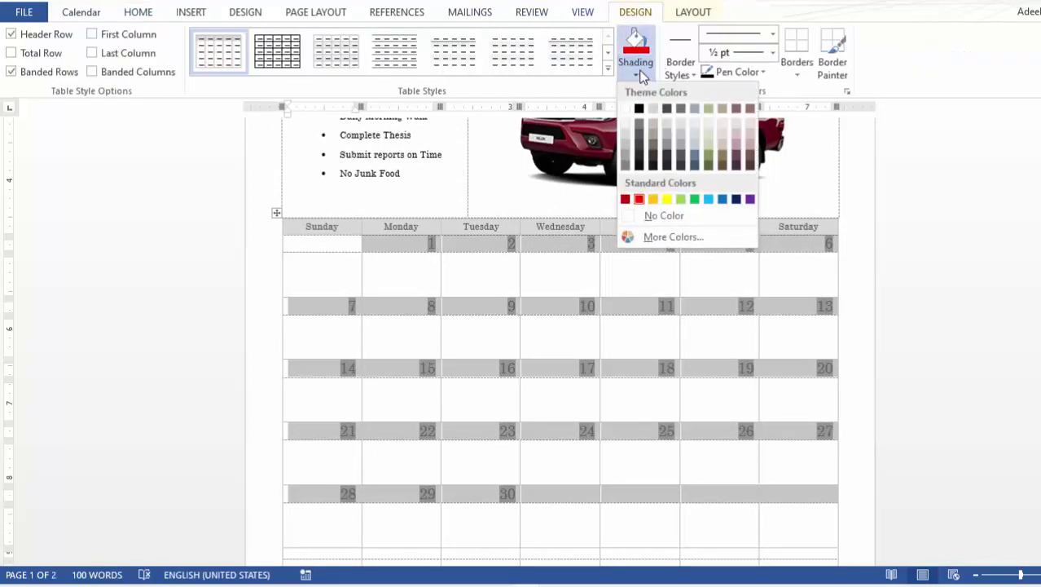
left_click(638, 162)
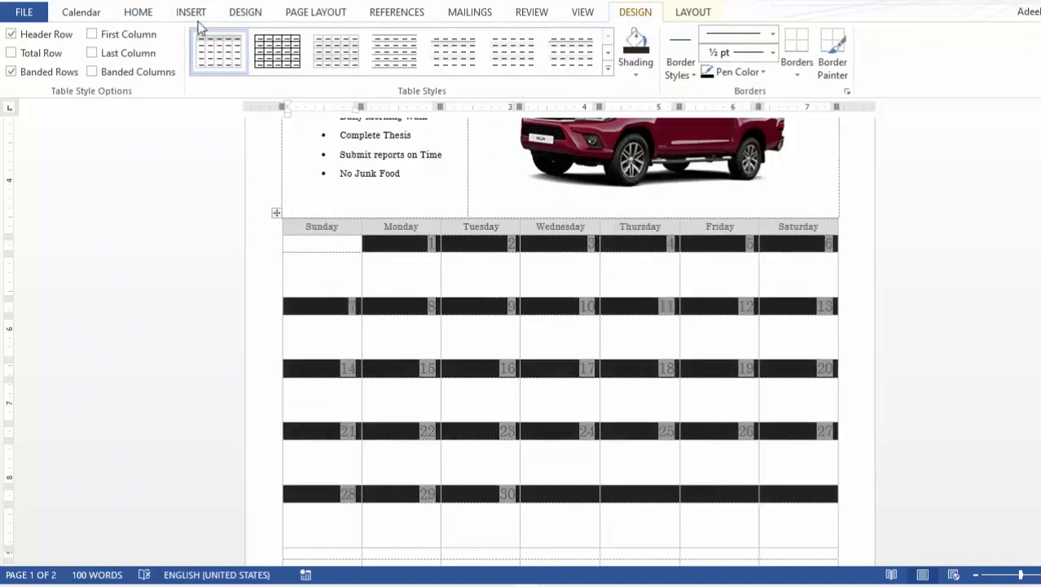
left_click(142, 11)
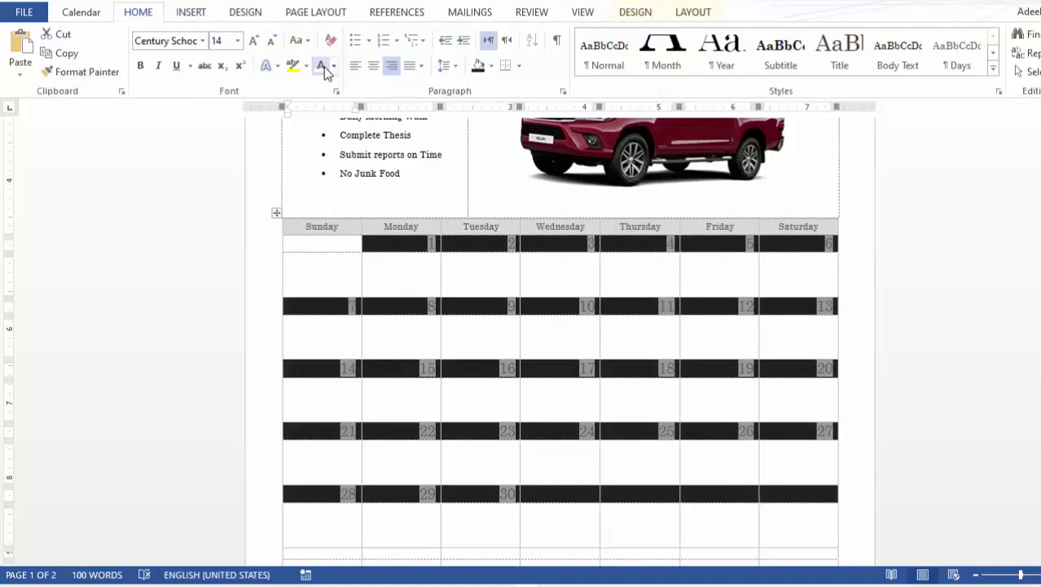
left_click(323, 65)
double_click(565, 306)
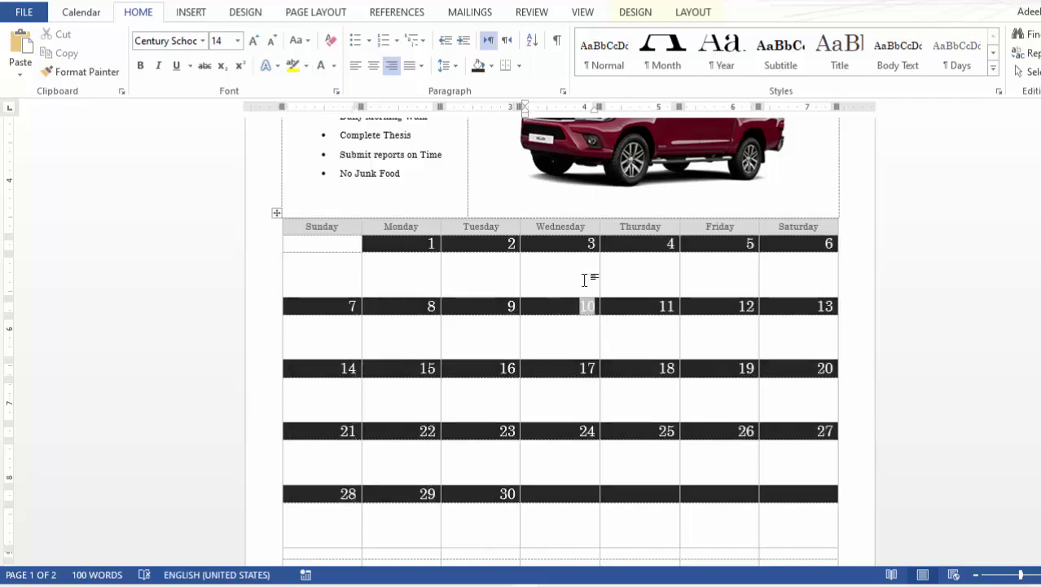
scroll(575, 285, "down", 2)
Center Cash Forecast and paste it into the Monday cells for the 8th, 15th and 22nd
left_click(439, 328)
type("Cash Forecast")
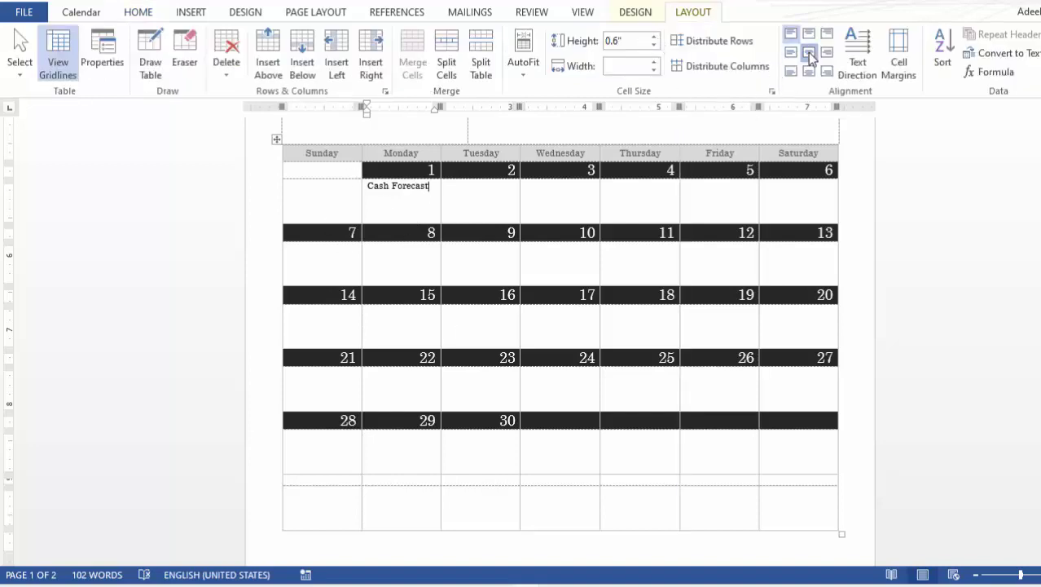
left_click(808, 52)
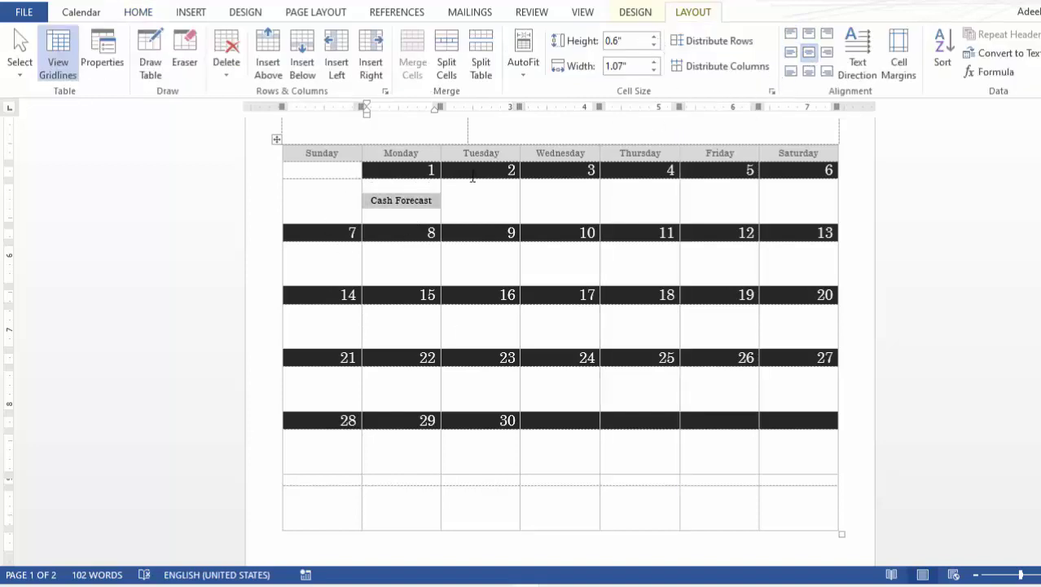
left_click(406, 266)
type("Cash Forecast")
left_click(412, 330)
type("Cash Forecast")
left_click(407, 390)
type("Cash Forecast")
scroll(579, 297, "up", 3)
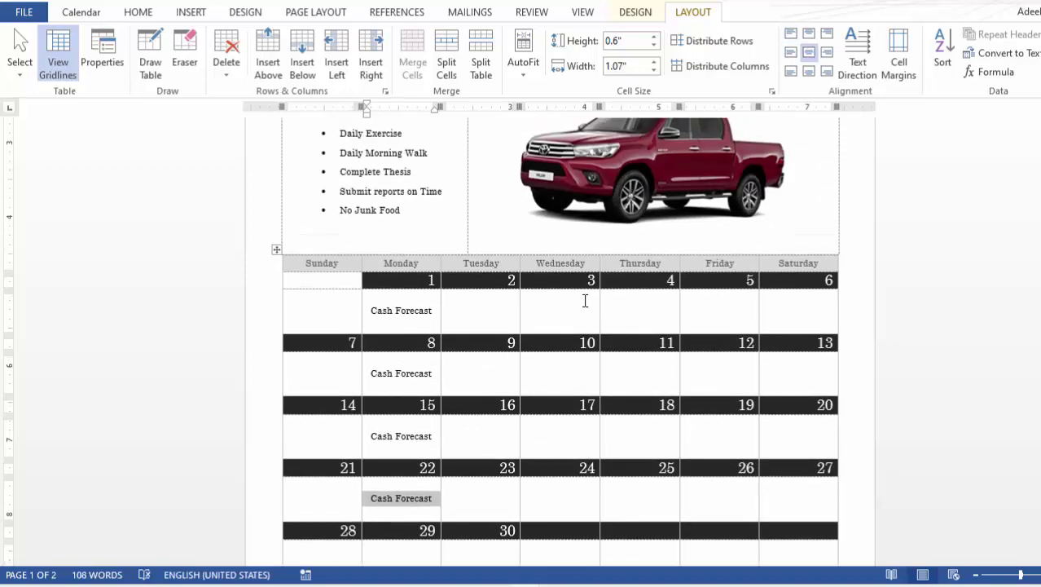
Center Meeting on the 4th and paste it under Thursdays 11, 18 and 25
left_click(652, 304)
type("Meeting")
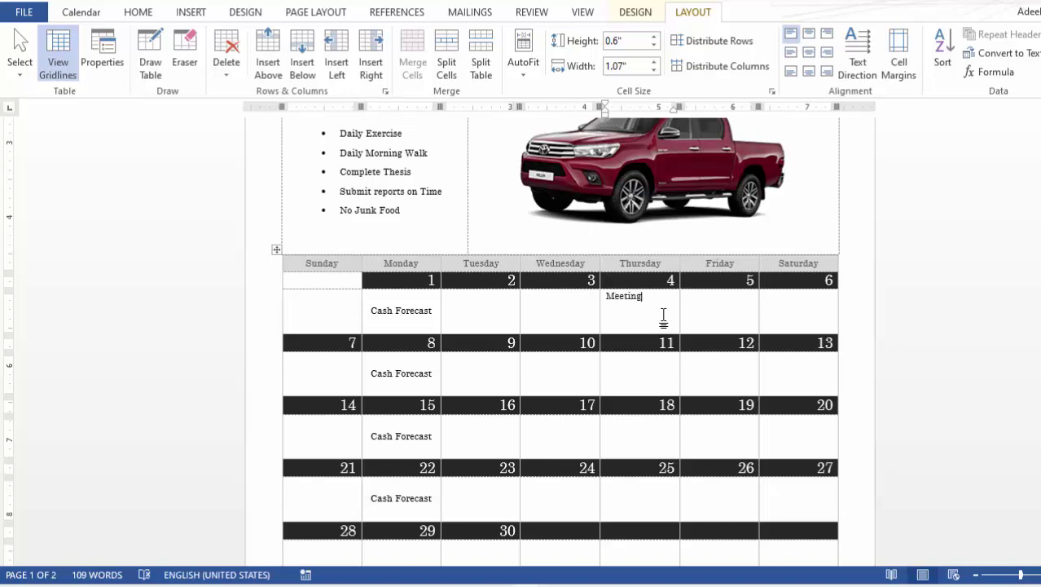
double_click(633, 295)
key("ctrl+c")
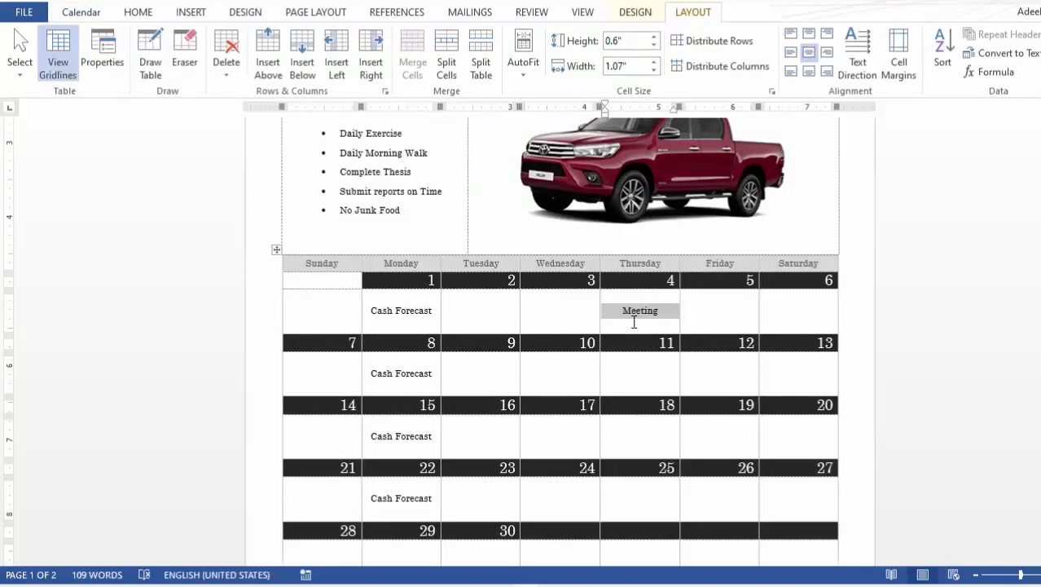
left_click(640, 371)
key("ctrl+v")
left_click(649, 437)
key("ctrl+v")
scroll(649, 437, "down", 2)
left_click(651, 423)
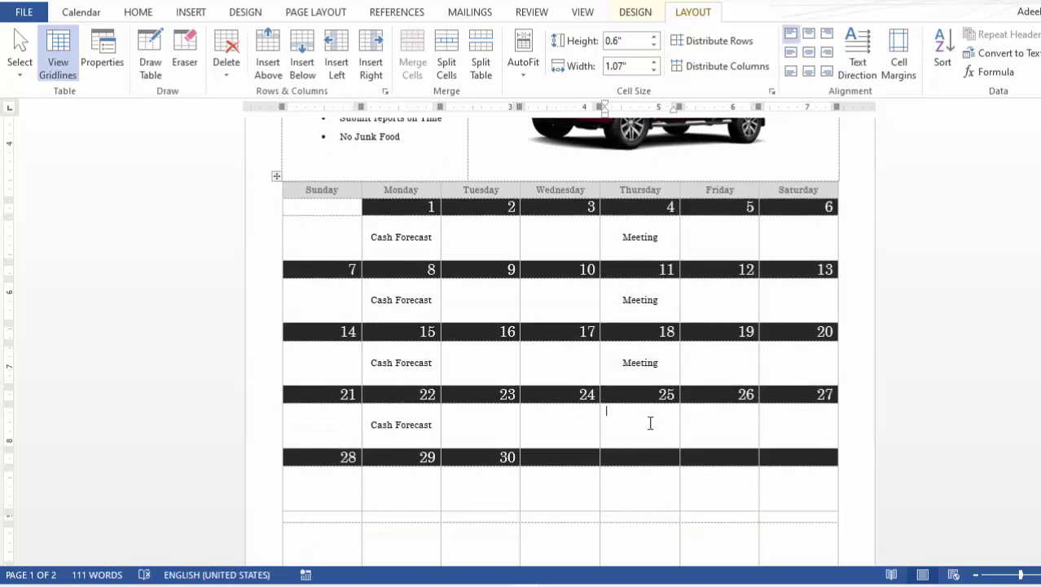
key("ctrl+v")
Add Attendance Sheet on the 16th and a centred Salaries Payment on the 28th
left_click(512, 367)
scroll(502, 367, "up", 4)
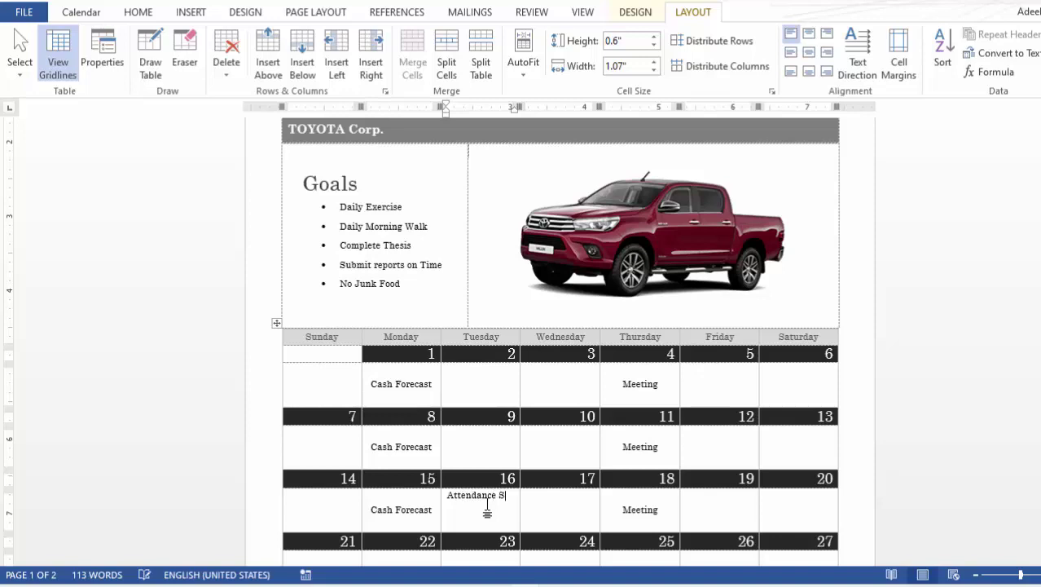
type("heet")
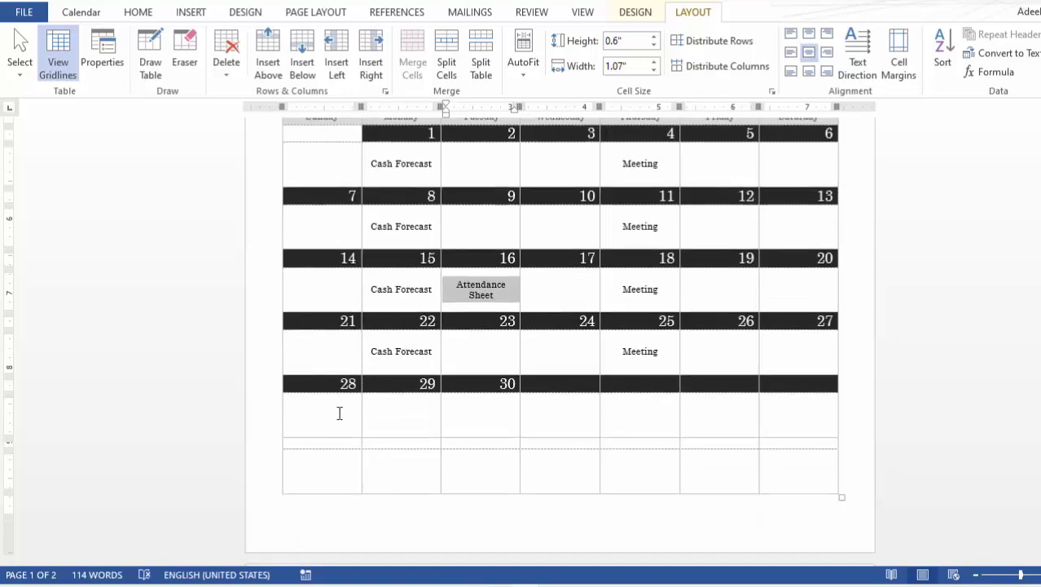
left_click(340, 413)
type("Salaries Pa")
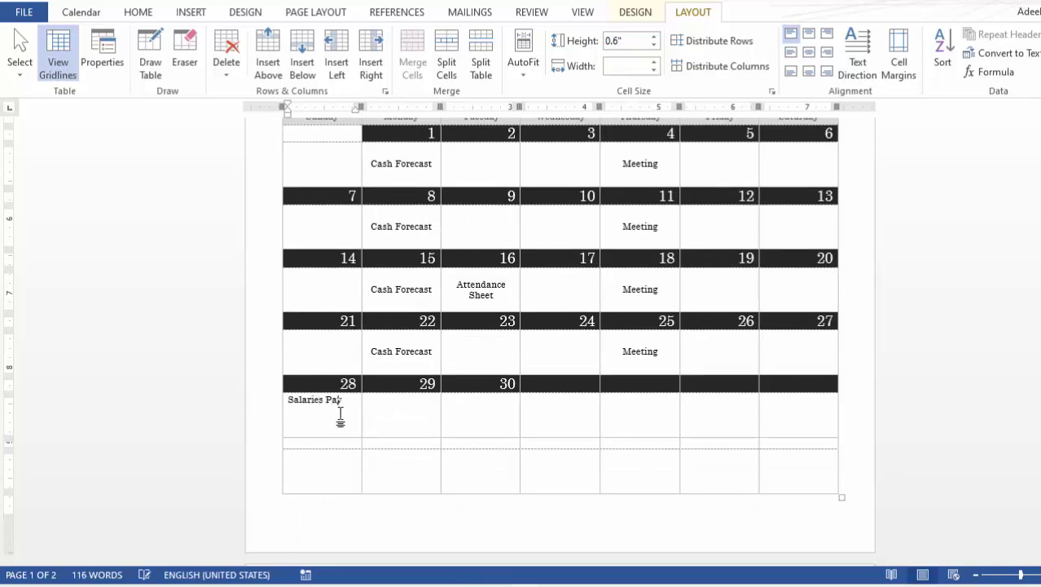
type("ment")
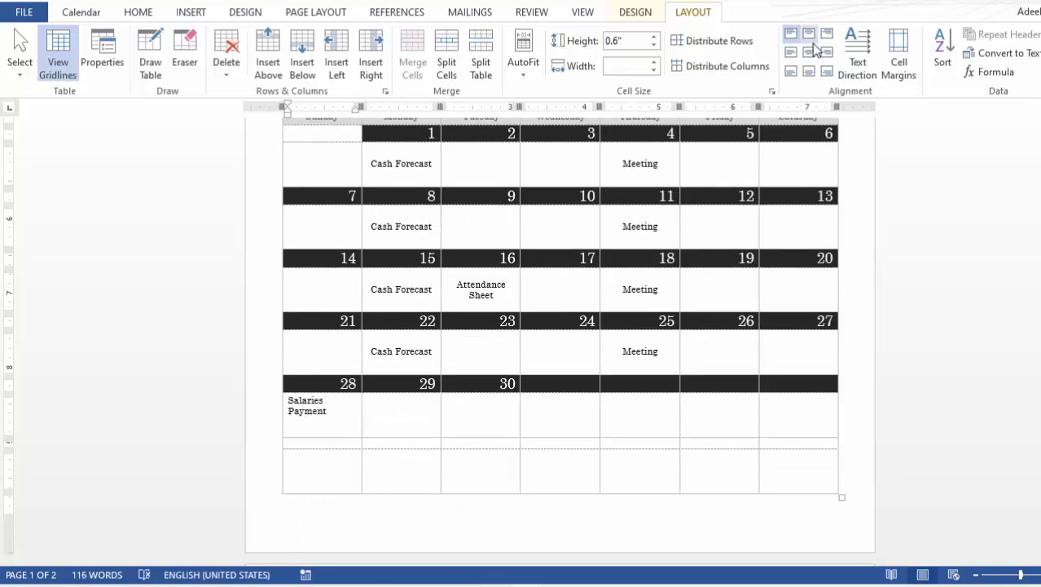
left_click(808, 53)
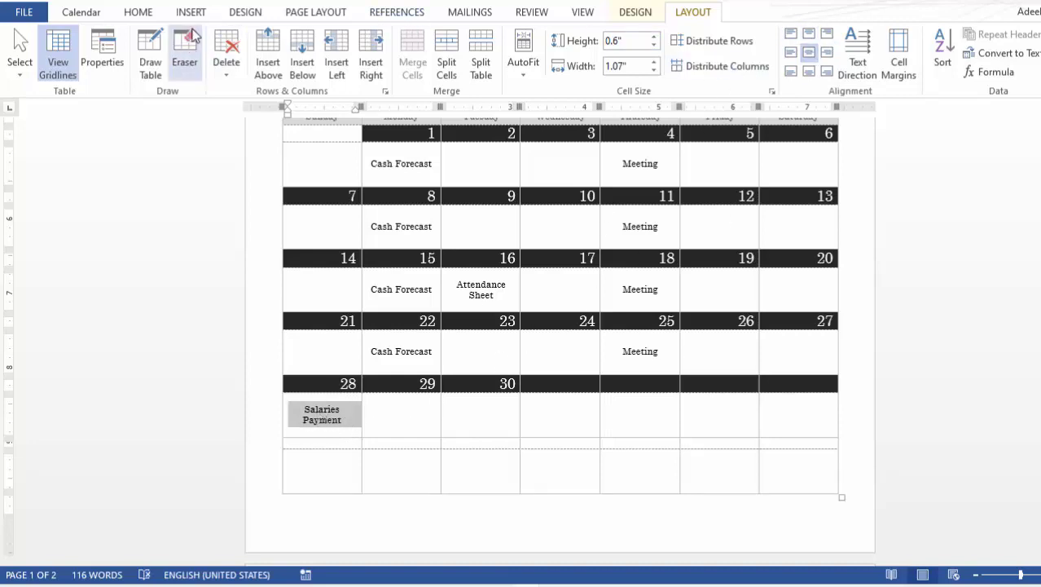
Make Salaries Payment and the 22nd's Cash Forecast red
left_click(150, 13)
left_click(334, 65)
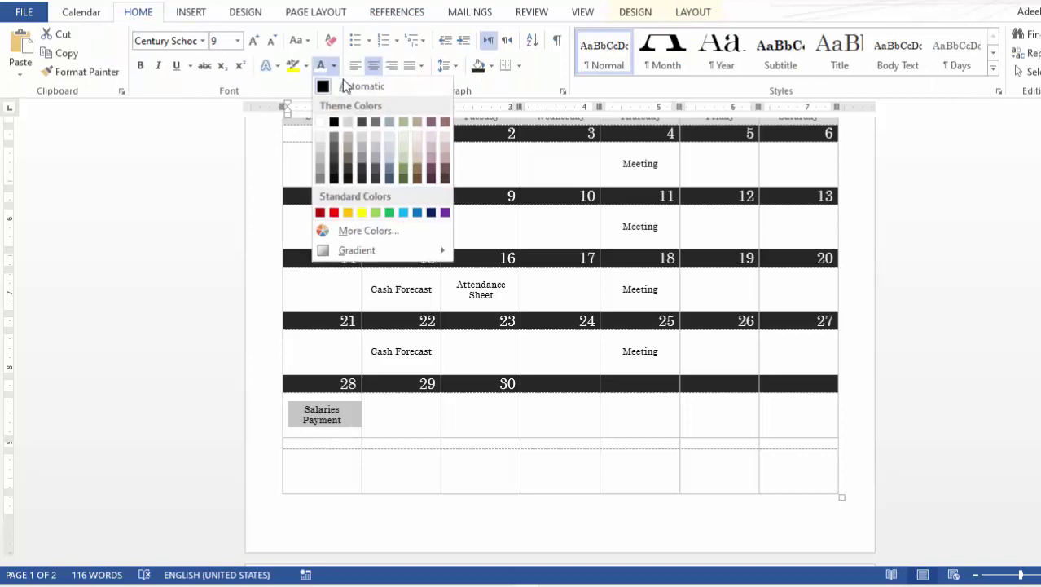
left_click(339, 215)
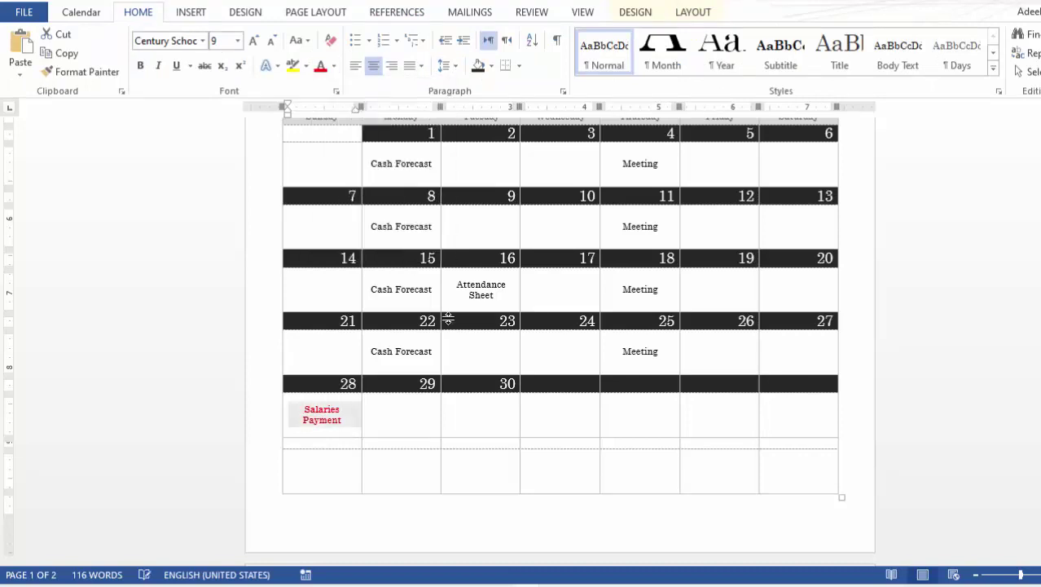
scroll(437, 390, "up", 1)
left_click_drag(435, 390, 371, 387)
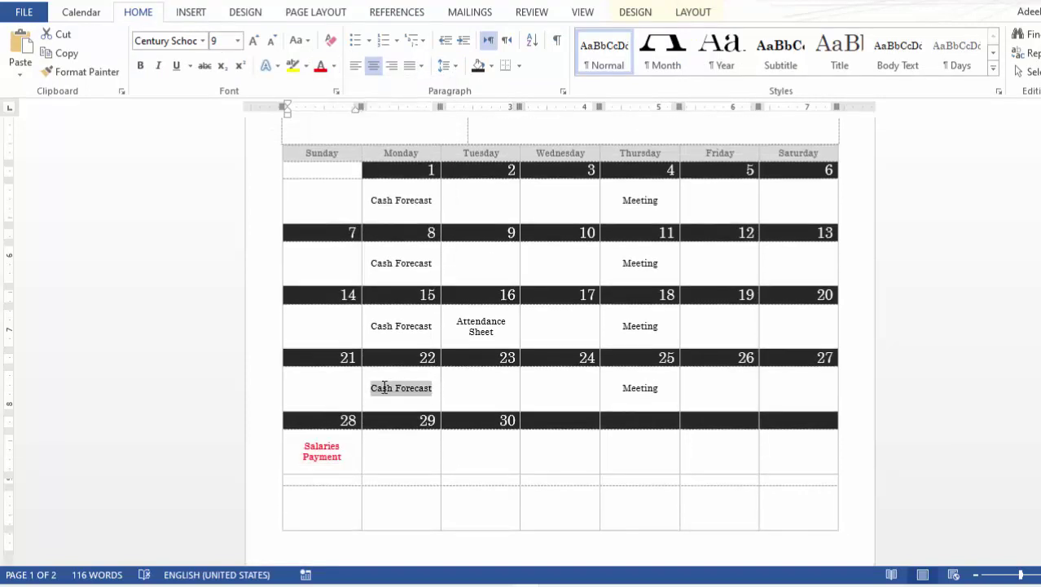
left_click(322, 68)
Format Painter the red onto Cash Forecast on the 15th, 8th and 1st
left_click(86, 72)
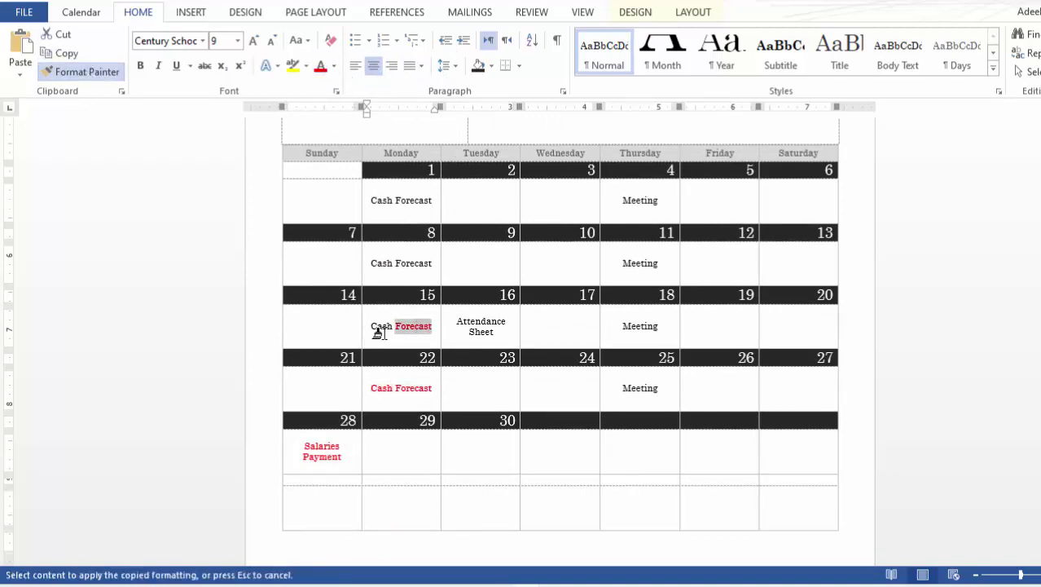
left_click_drag(431, 326, 371, 326)
left_click_drag(432, 263, 371, 263)
left_click_drag(432, 200, 371, 200)
key("Escape")
scroll(465, 347, "up", 2)
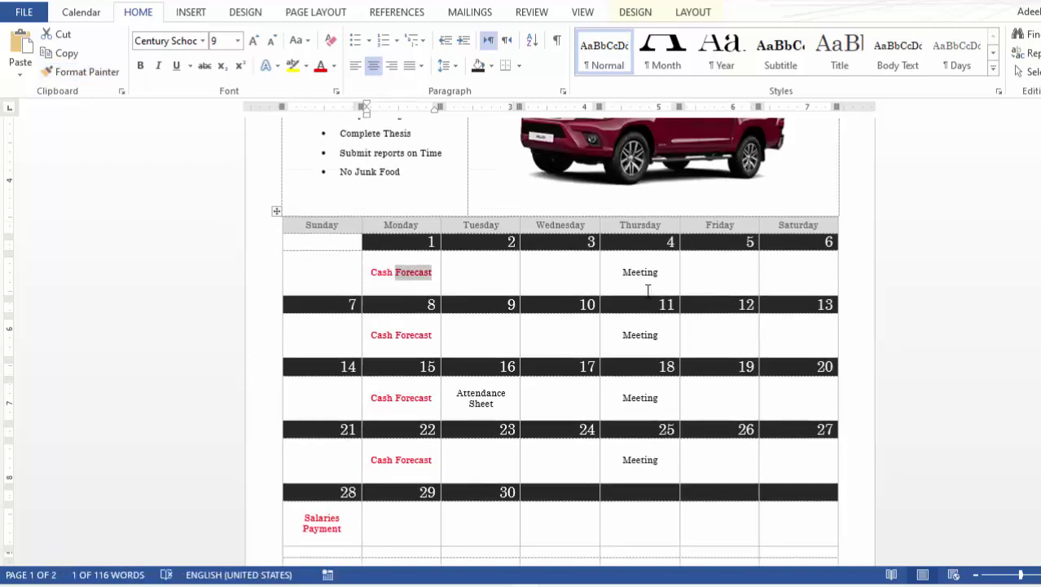
left_click(645, 273)
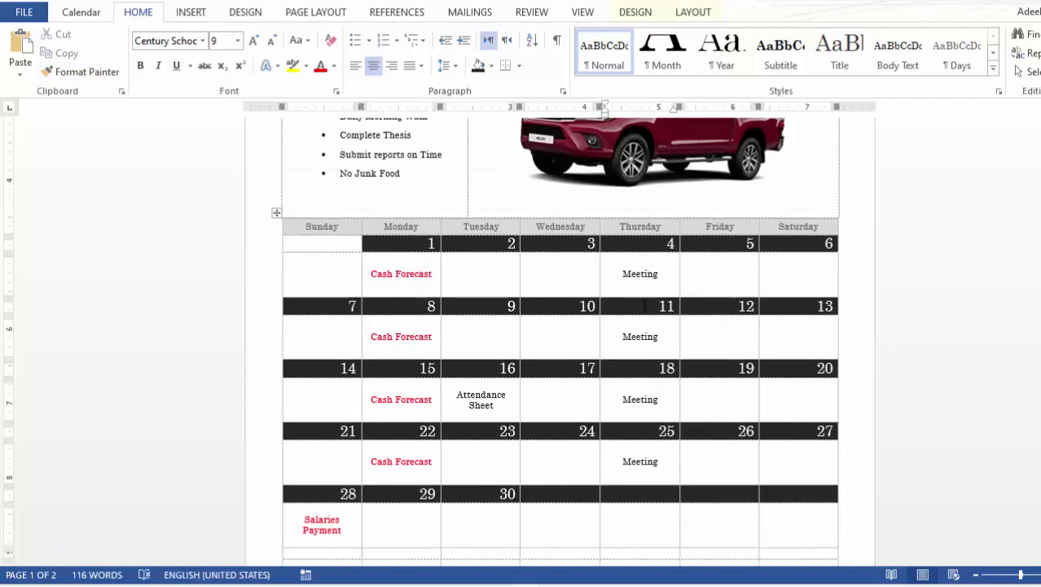
Shade the Meeting cells on the 4th, 11th, 18th and 25th red
double_click(646, 273)
double_click(650, 336, "ctrl")
double_click(639, 400, "ctrl")
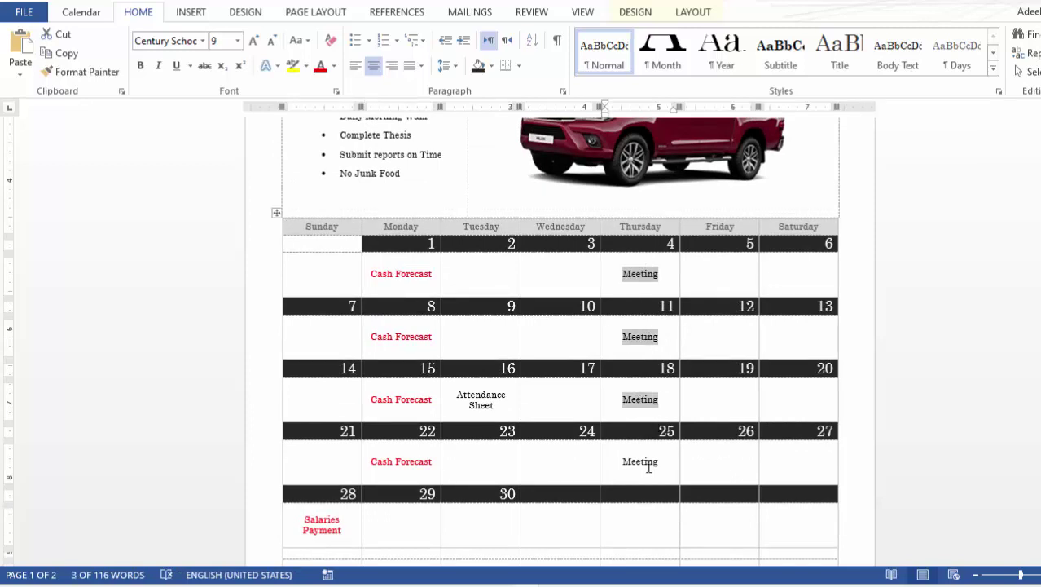
double_click(649, 462, "ctrl")
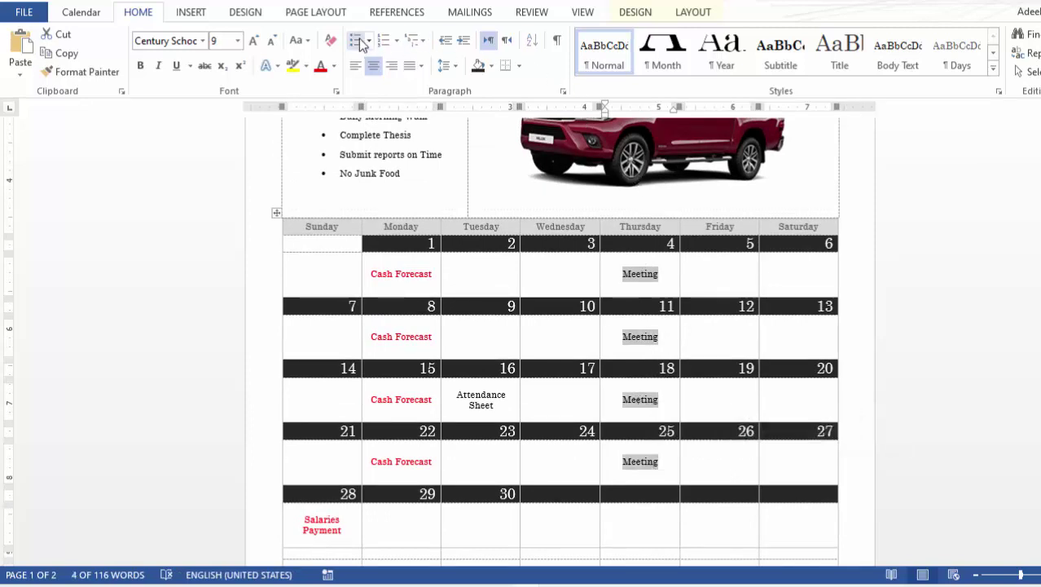
left_click(632, 13)
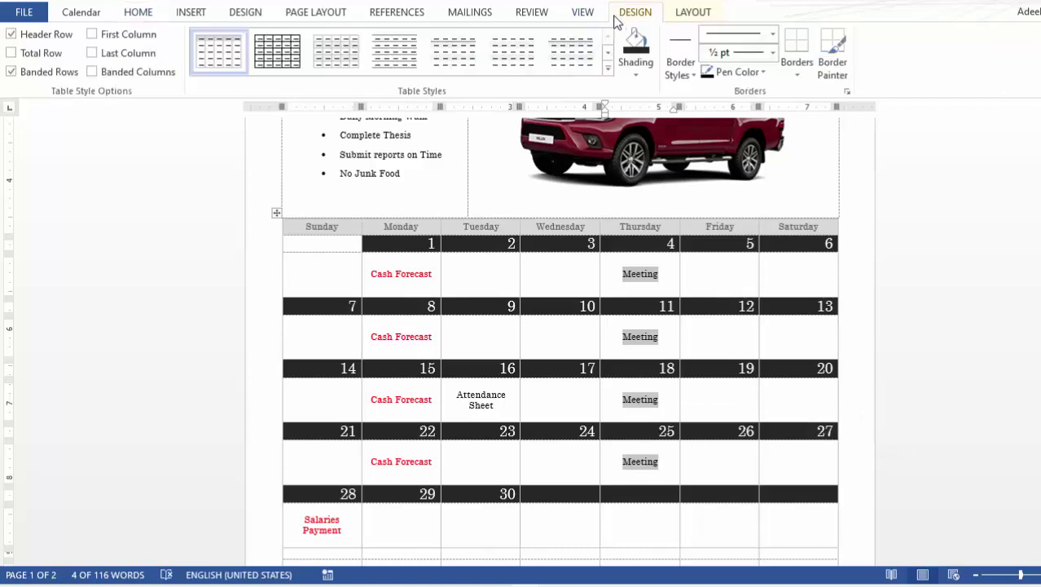
left_click(649, 67)
left_click(635, 198)
scroll(731, 393, "up", 3)
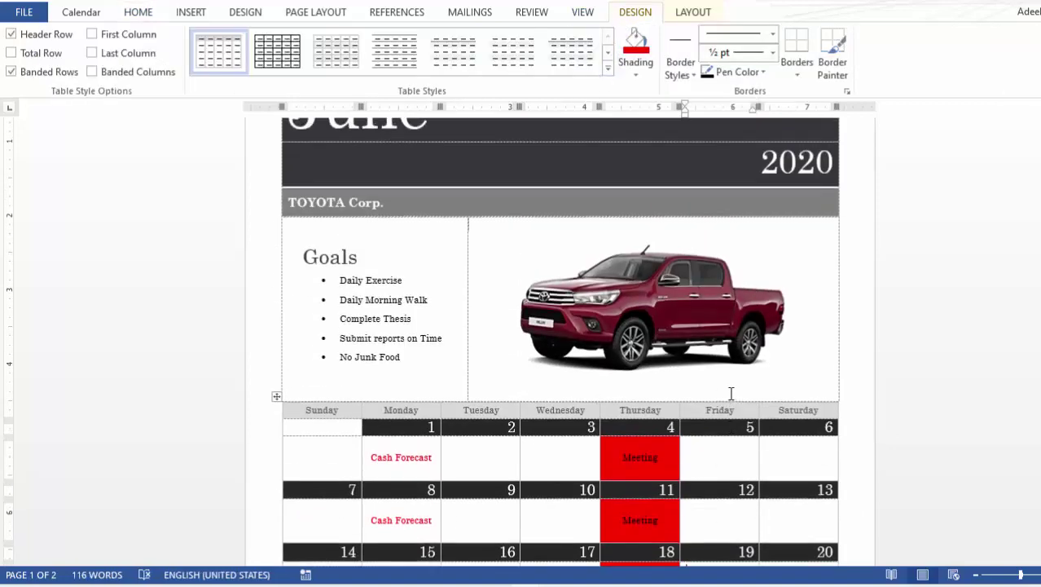
scroll(731, 394, "up", 3)
scroll(731, 394, "down", 1)
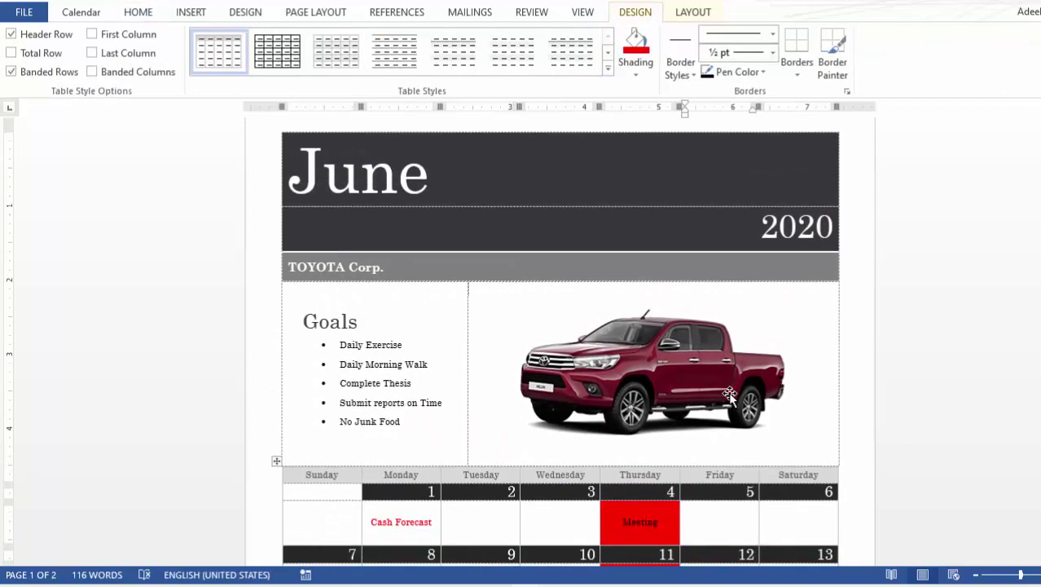
scroll(729, 396, "down", 2)
scroll(731, 396, "down", 4)
scroll(733, 397, "down", 3)
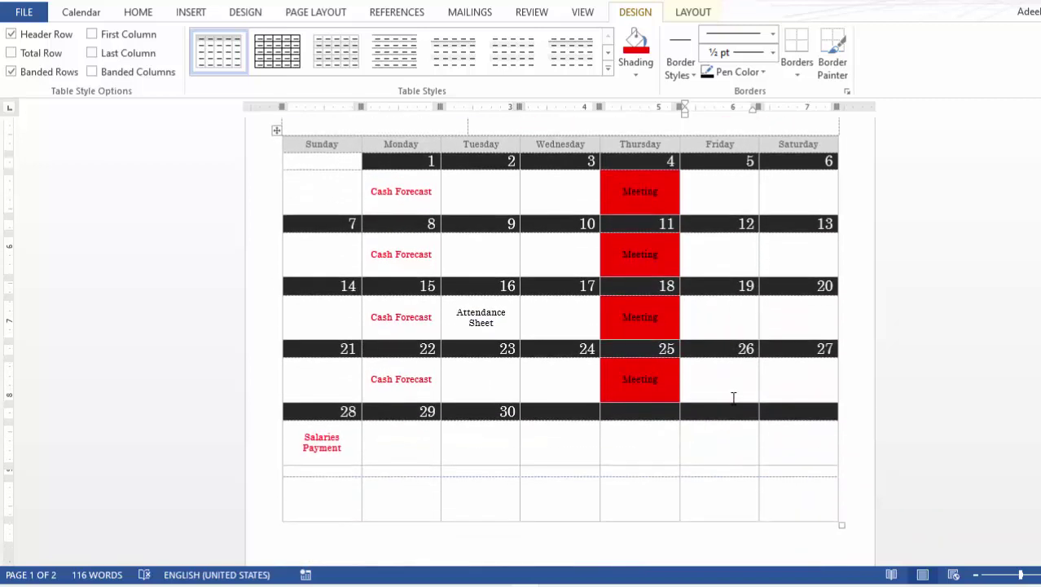
scroll(686, 396, "up", 3)
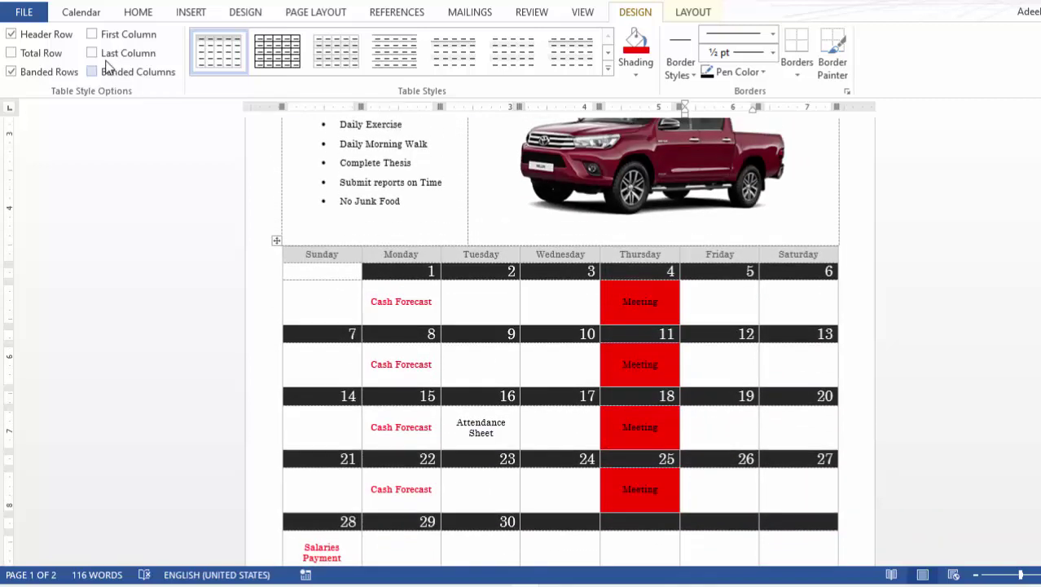
Bring up the Save As page from the File menu to save the calendar as June.pdf
left_click(29, 17)
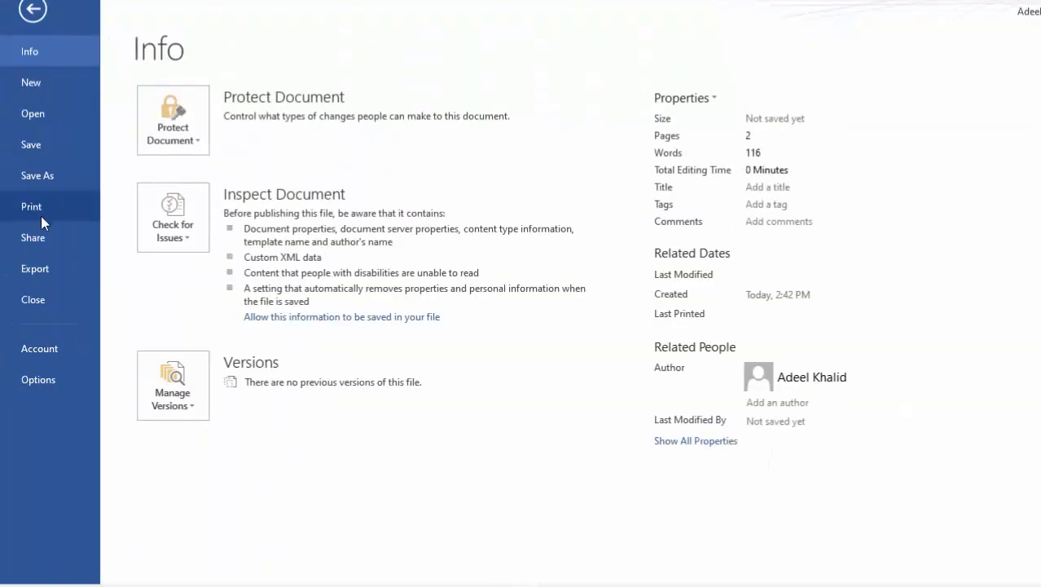
left_click(59, 181)
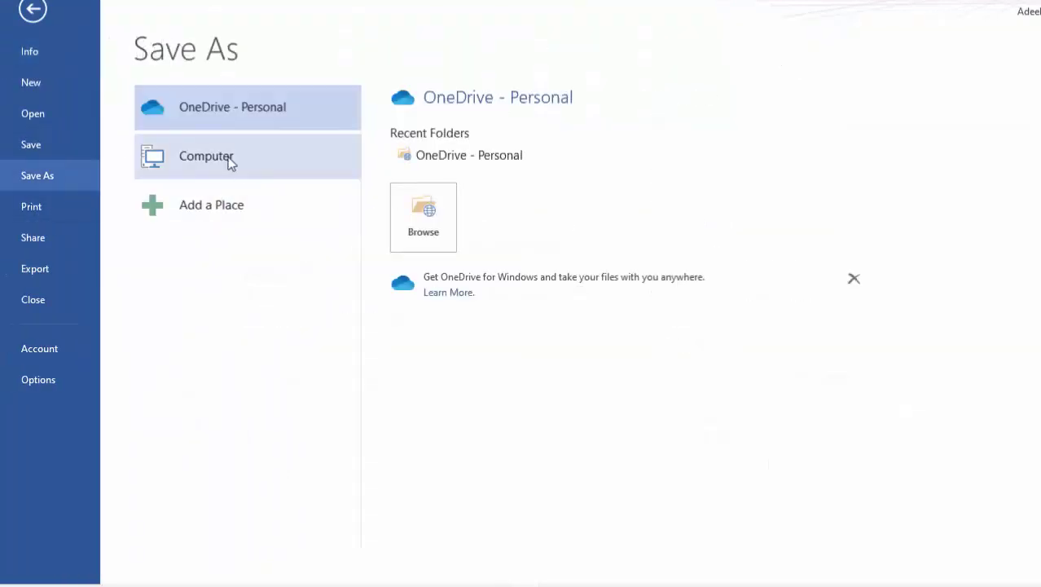